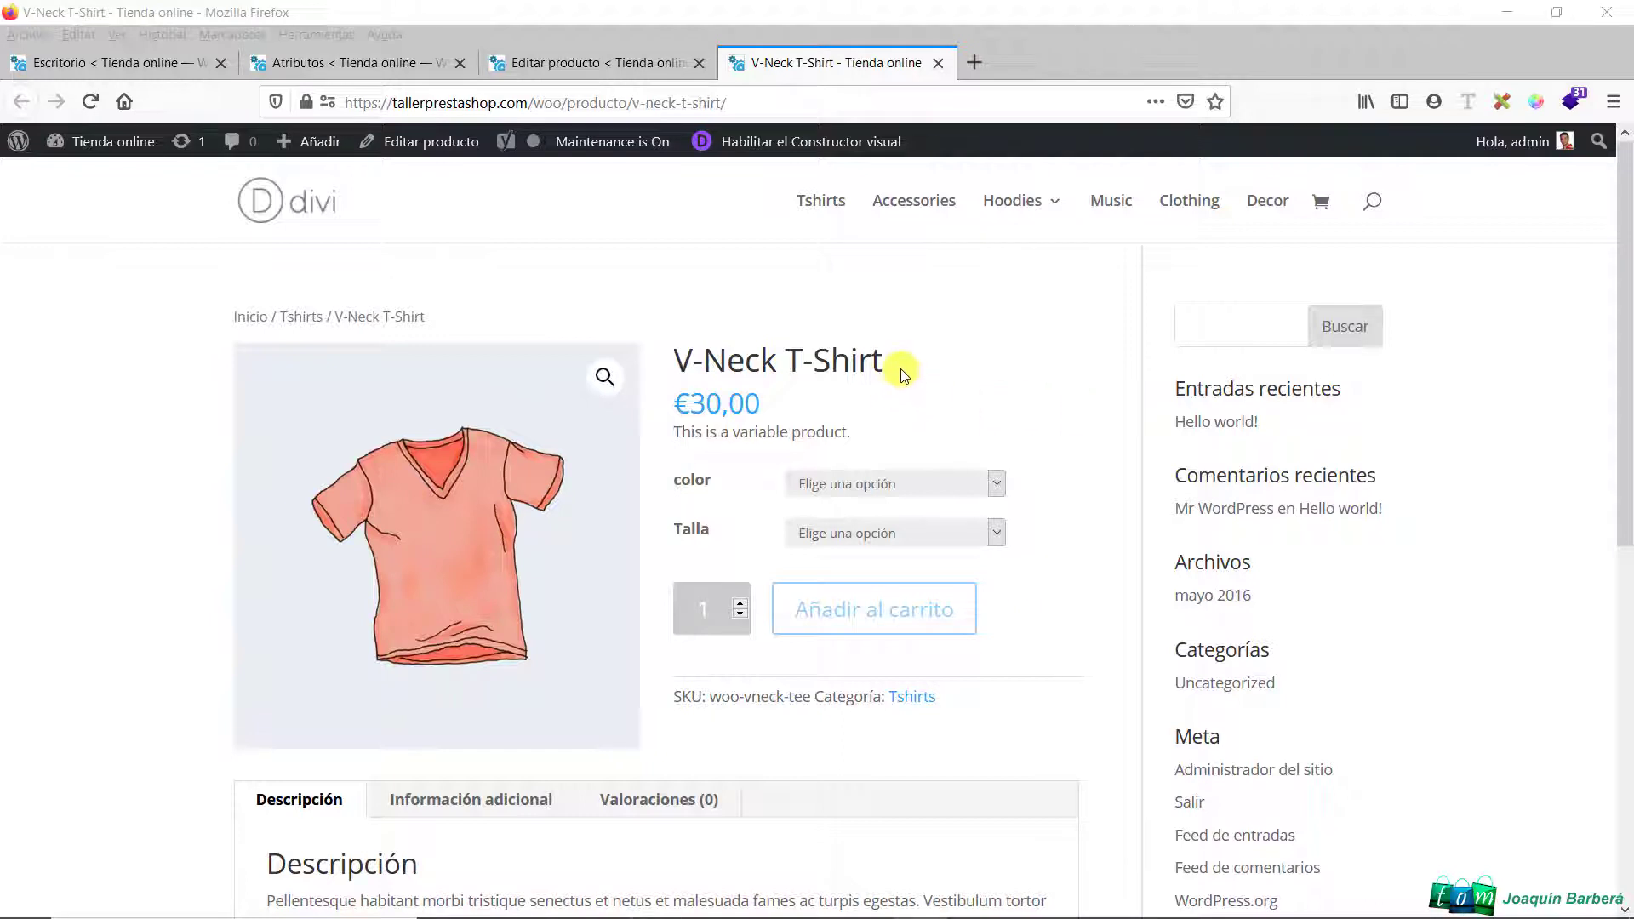
Review the V-Neck T-Shirt store page, looking at the product name and its color and Talla options
drag(894, 368, 681, 372)
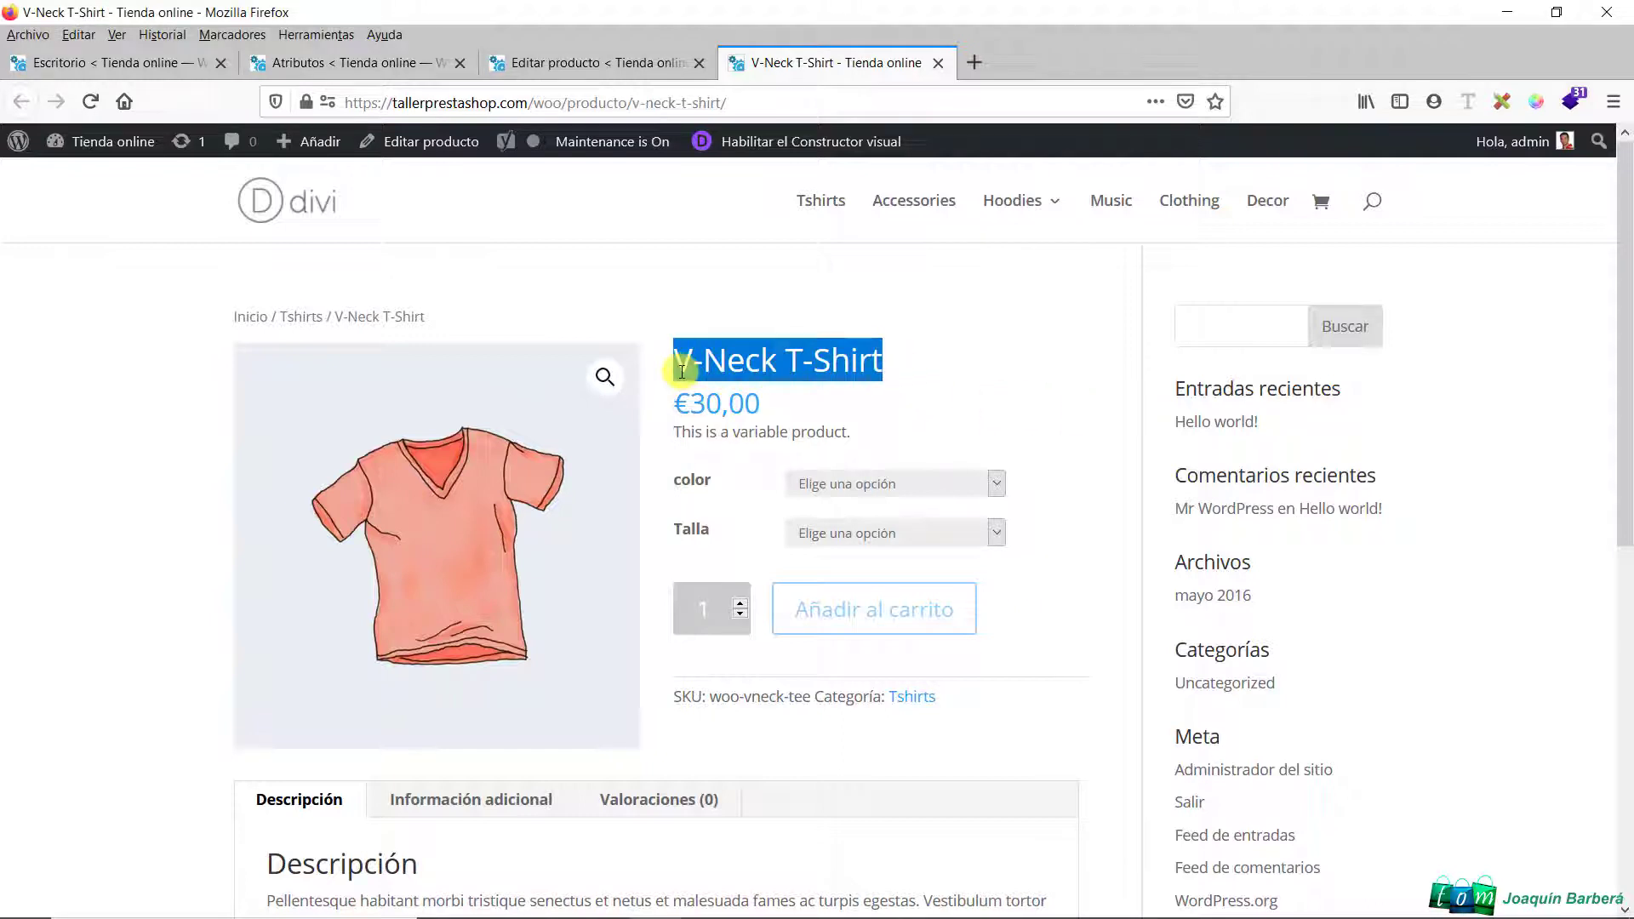
click(909, 423)
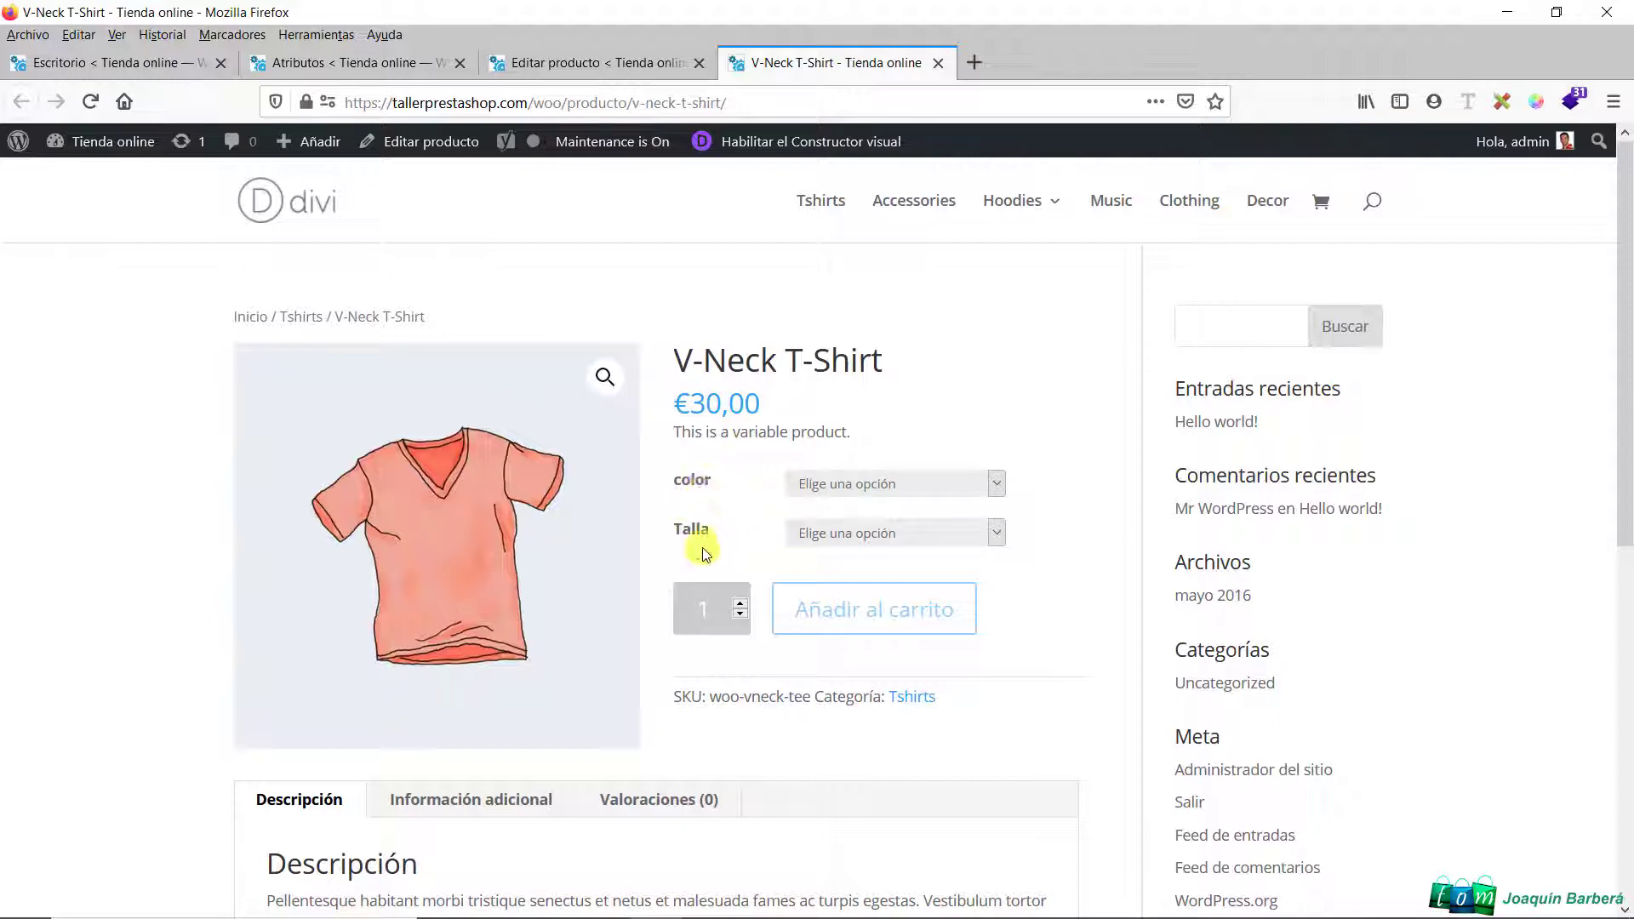
drag(712, 479, 675, 477)
drag(713, 528, 679, 532)
click(678, 533)
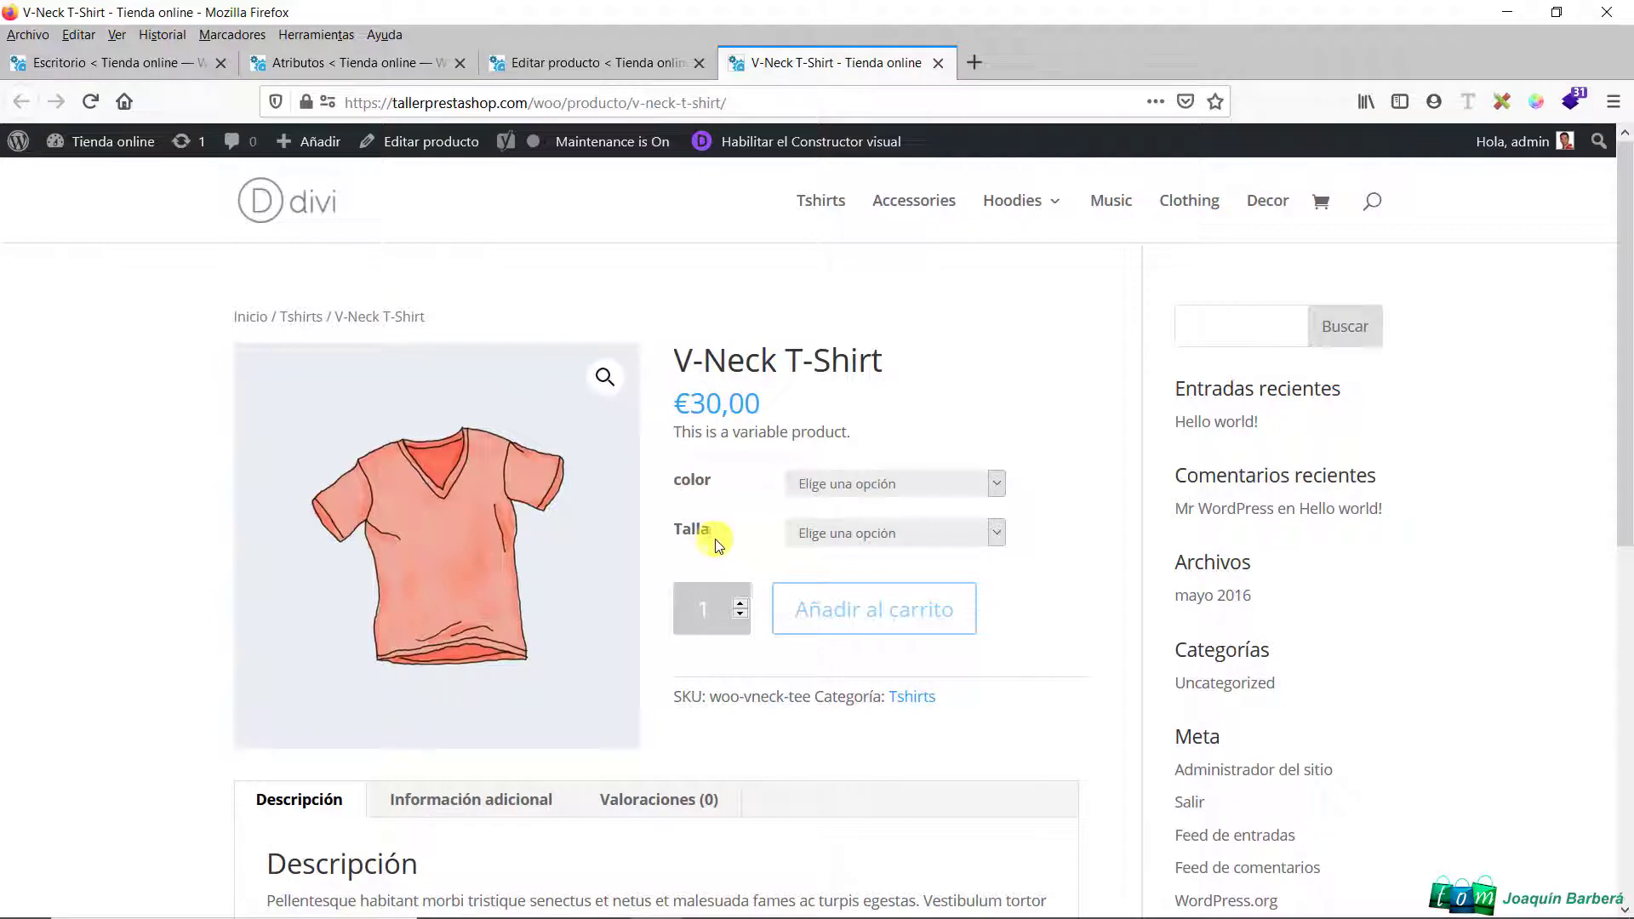
Switch to the store's product attributes list and examine the terms defined for color and Talla
click(361, 66)
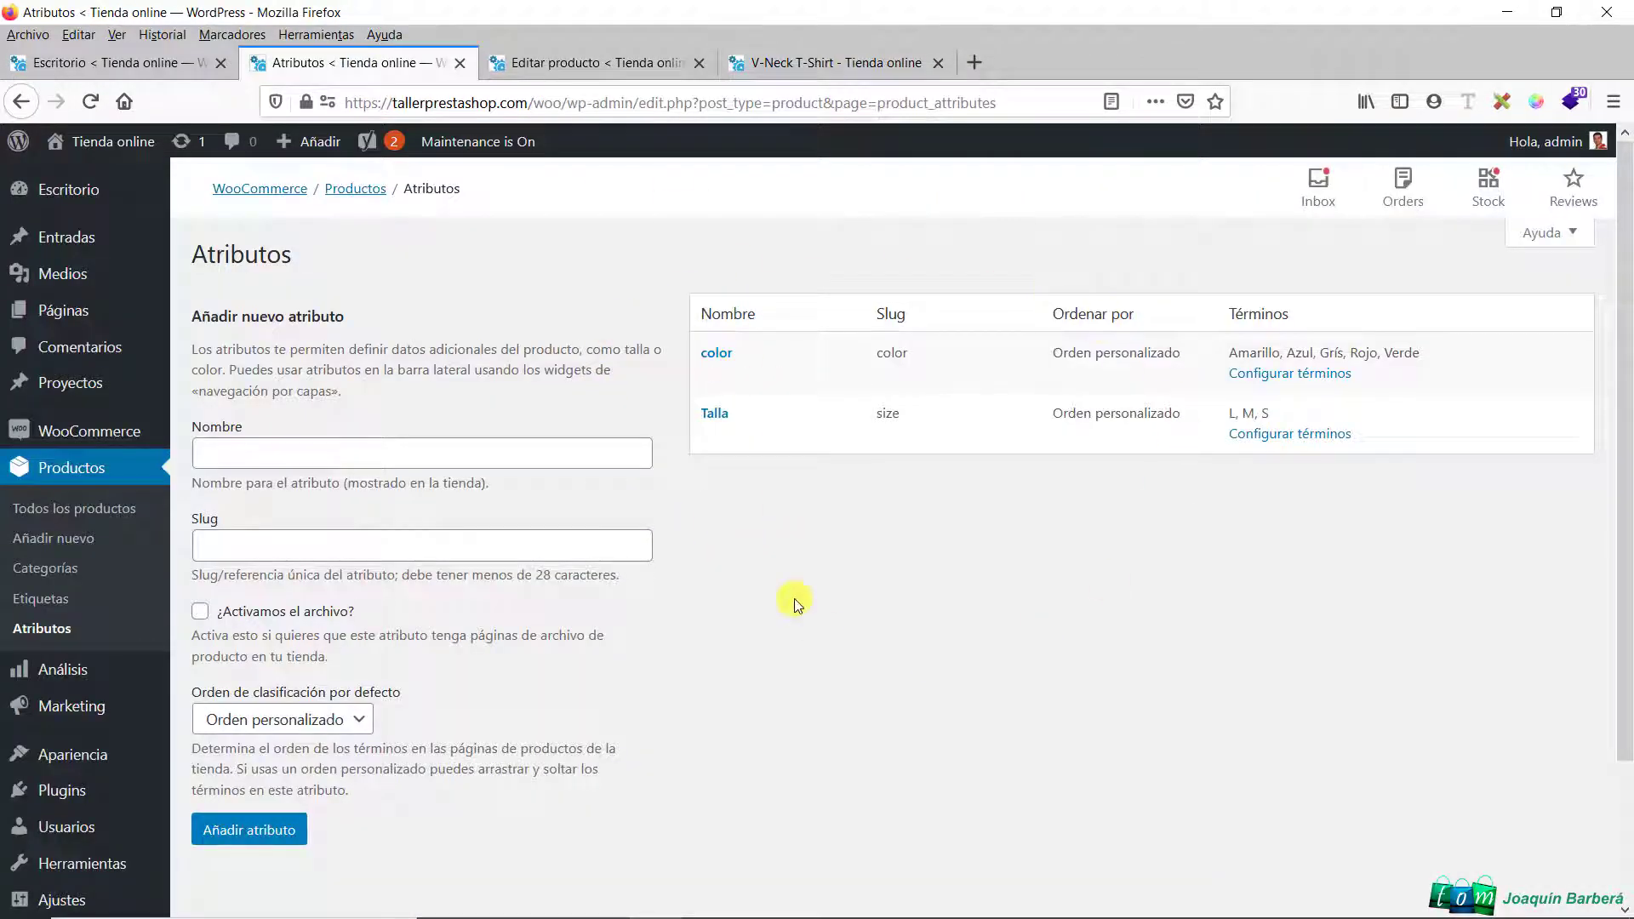
double_click(709, 356)
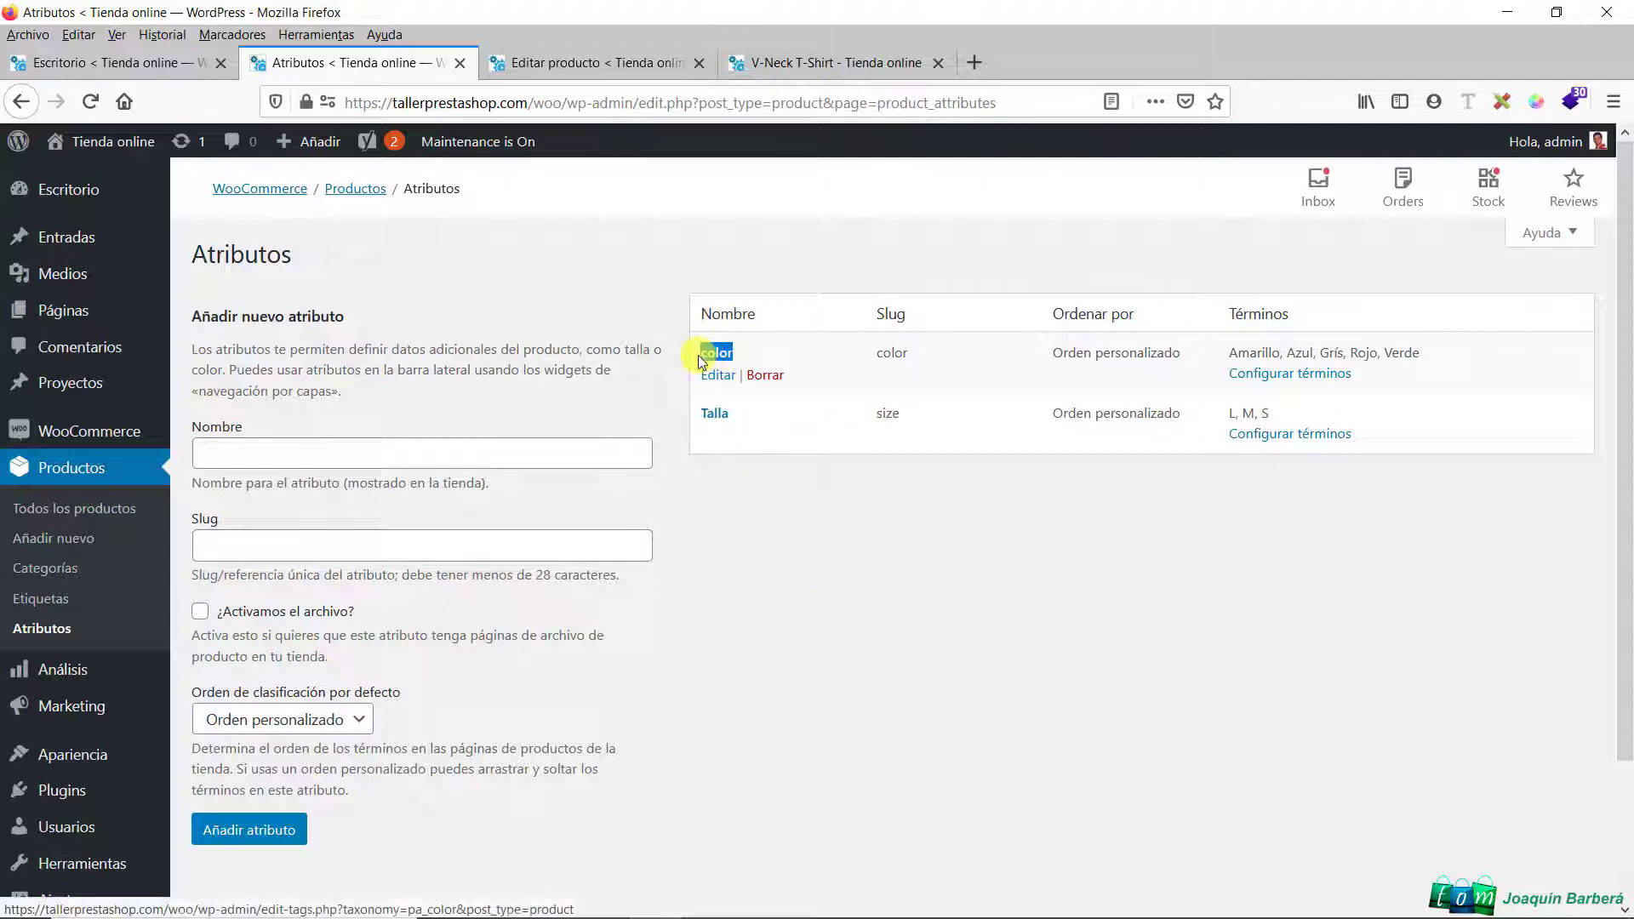
click(1121, 621)
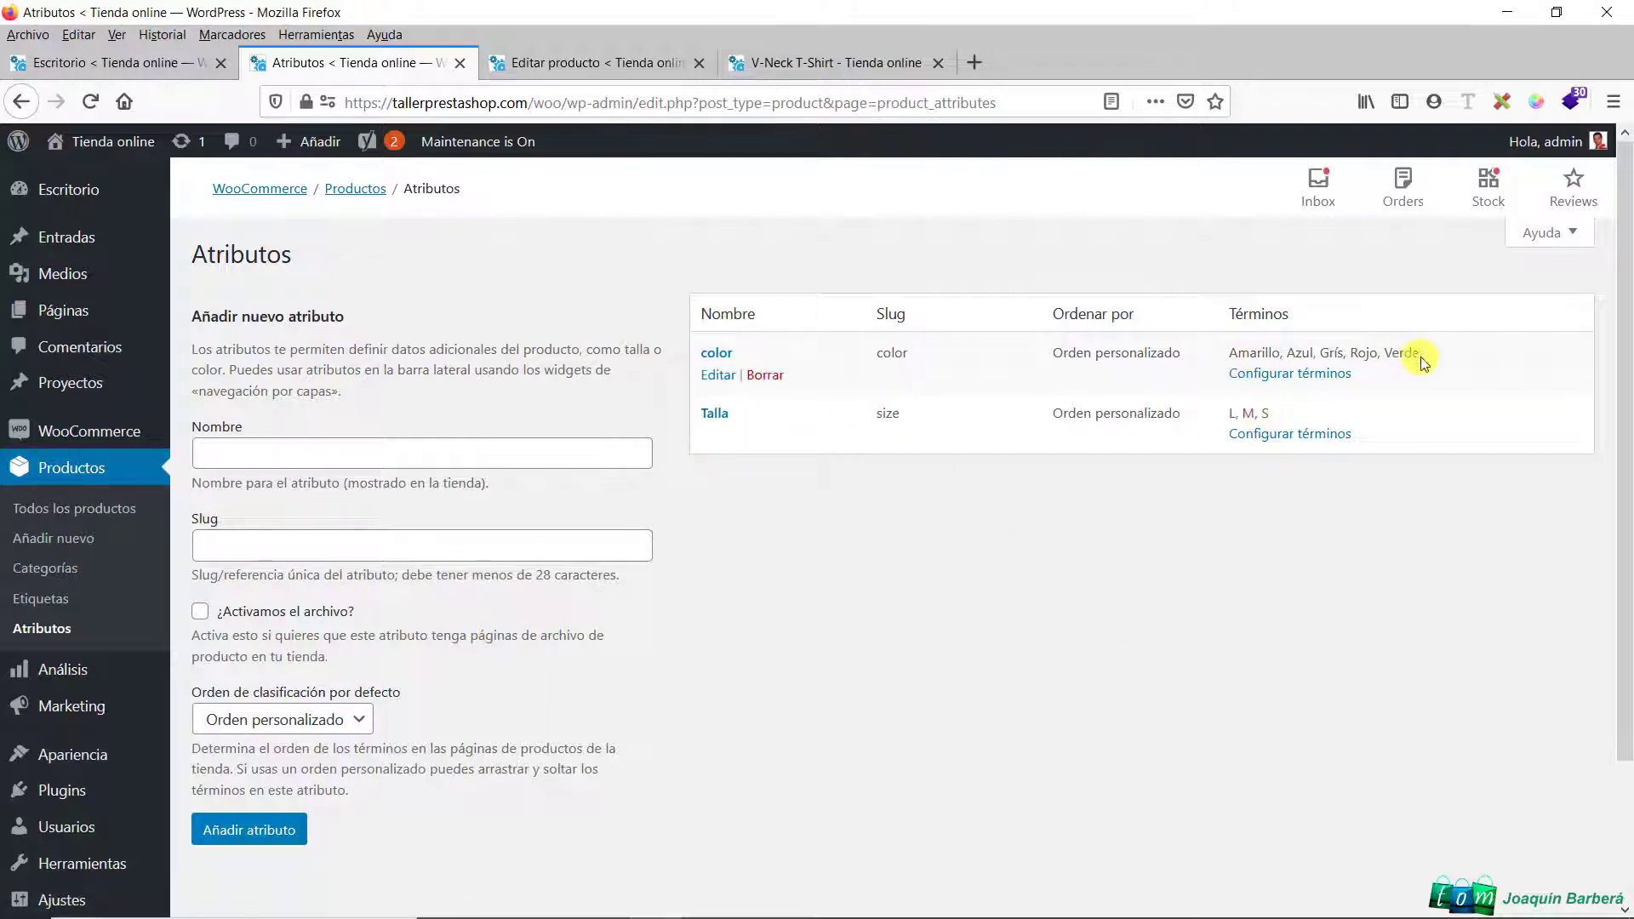
drag(1423, 353, 1227, 356)
click(854, 554)
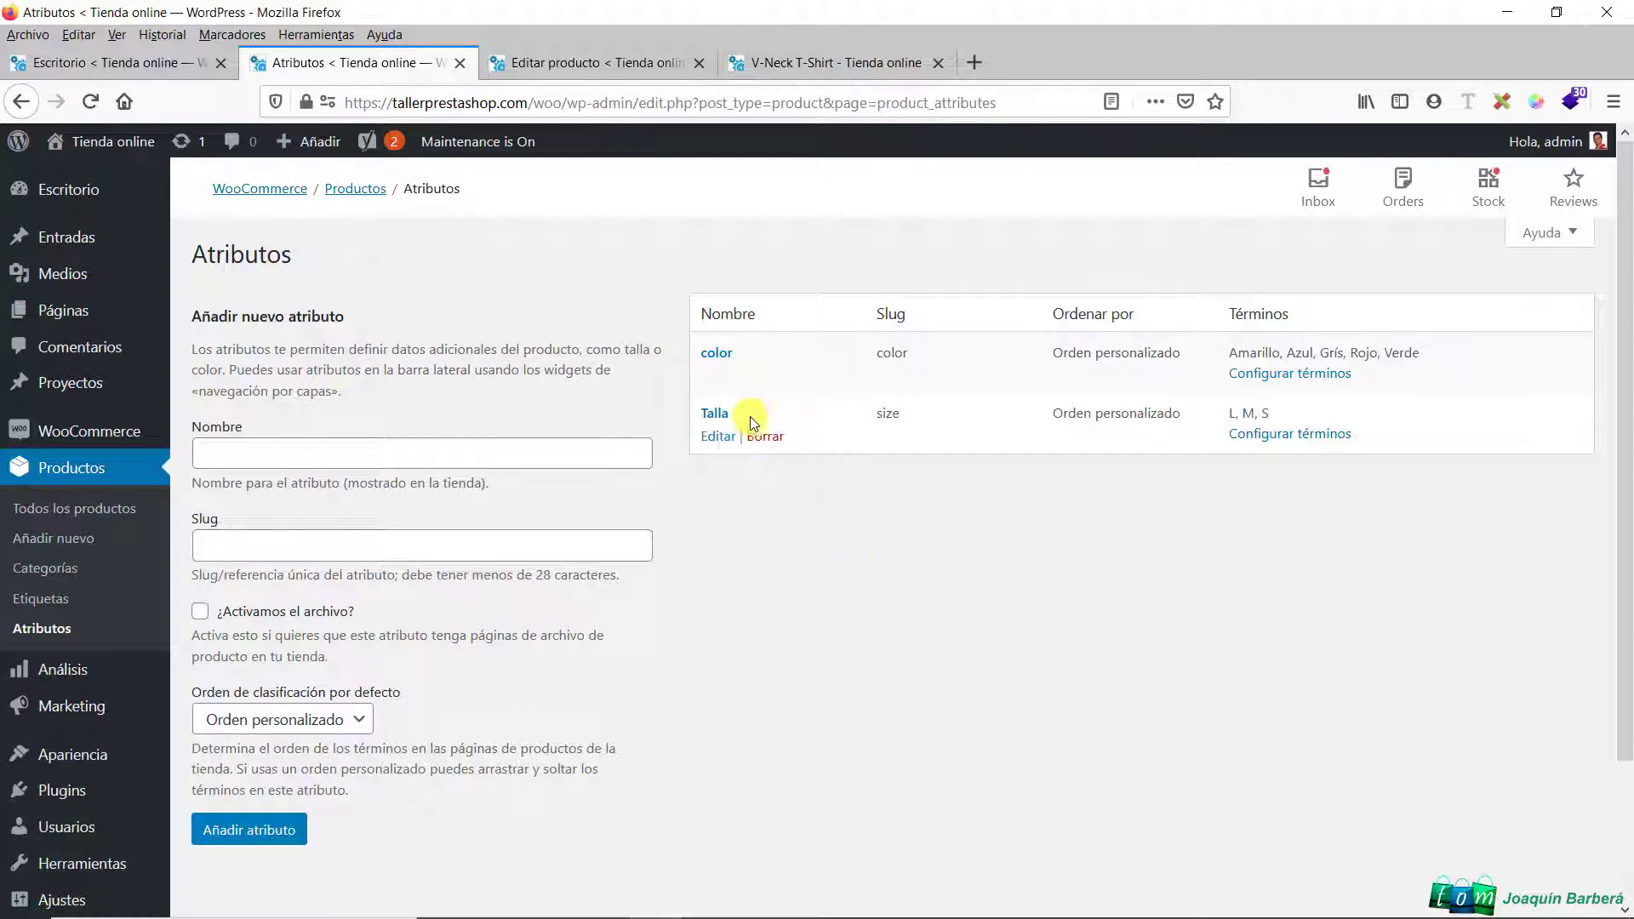
double_click(715, 413)
drag(1277, 413, 1219, 415)
click(816, 589)
Return to the V-Neck T-Shirt store page, check its color and Talla selectors, and reload the page
click(849, 67)
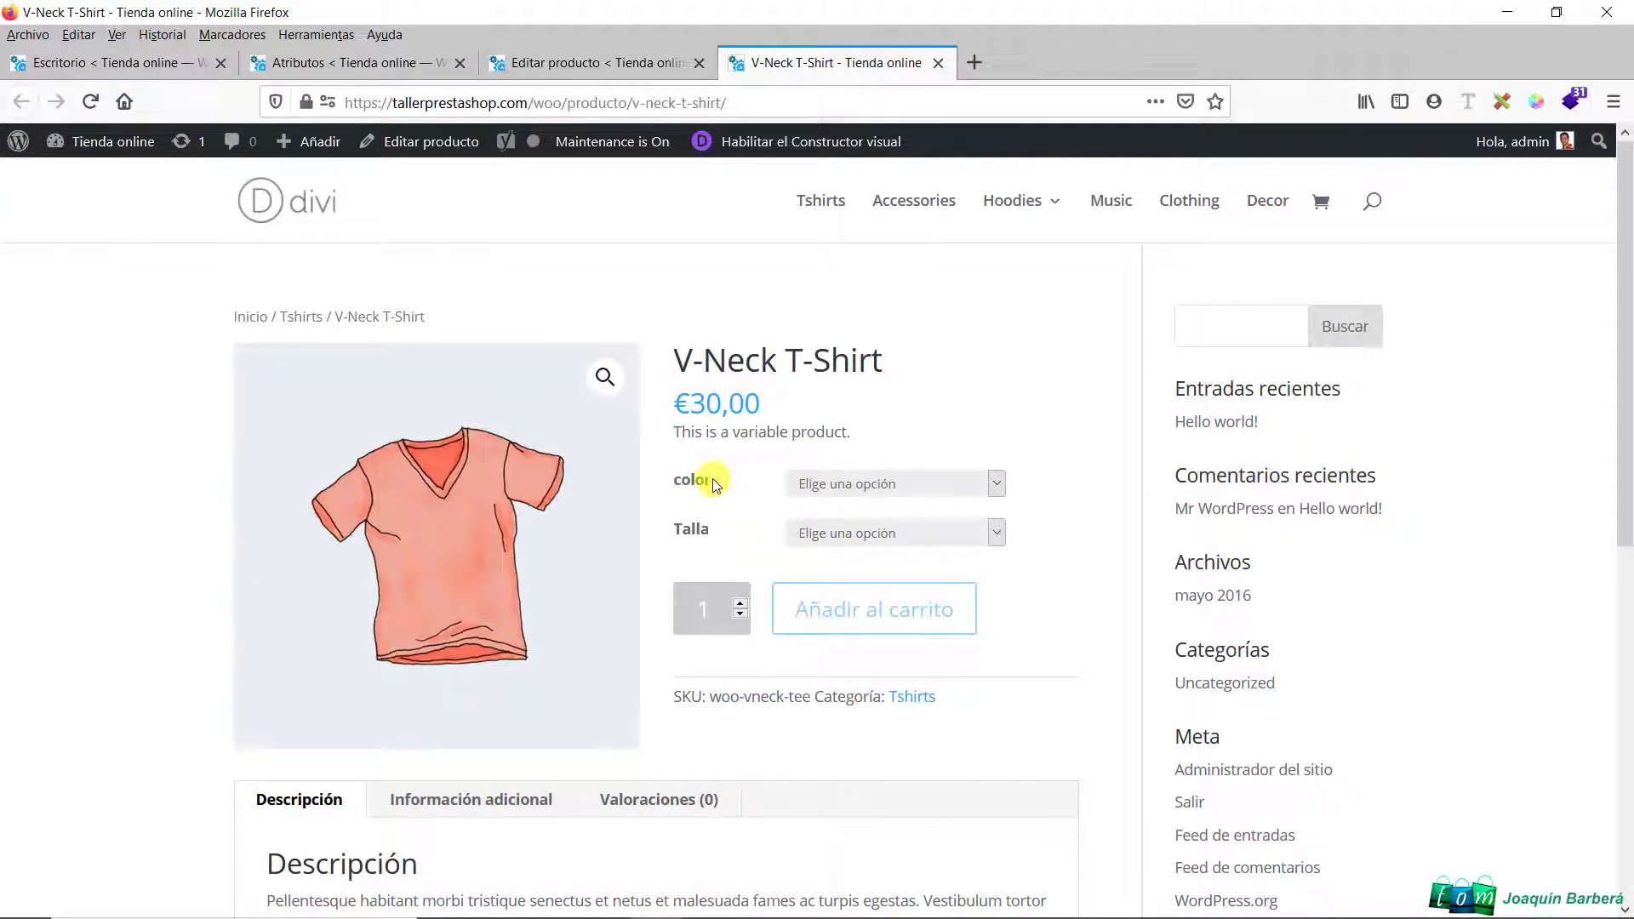
drag(716, 478, 676, 478)
drag(713, 529, 677, 524)
click(678, 525)
click(88, 103)
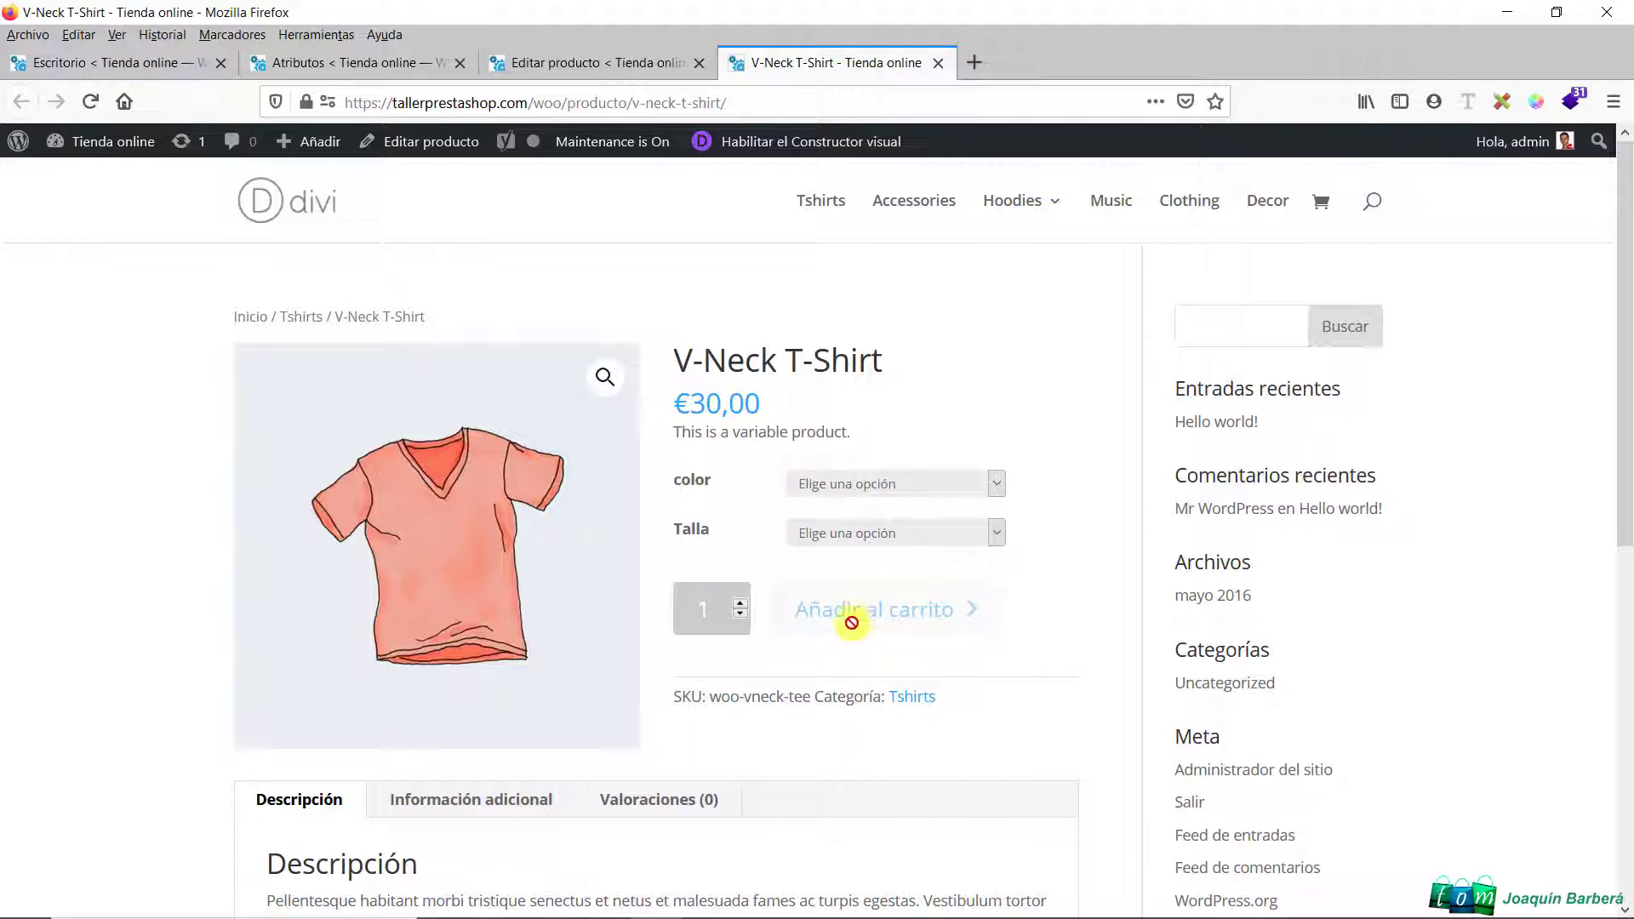
Try to add the T-shirt to the cart without choosing a color or Talla, and dismiss the notice
click(874, 612)
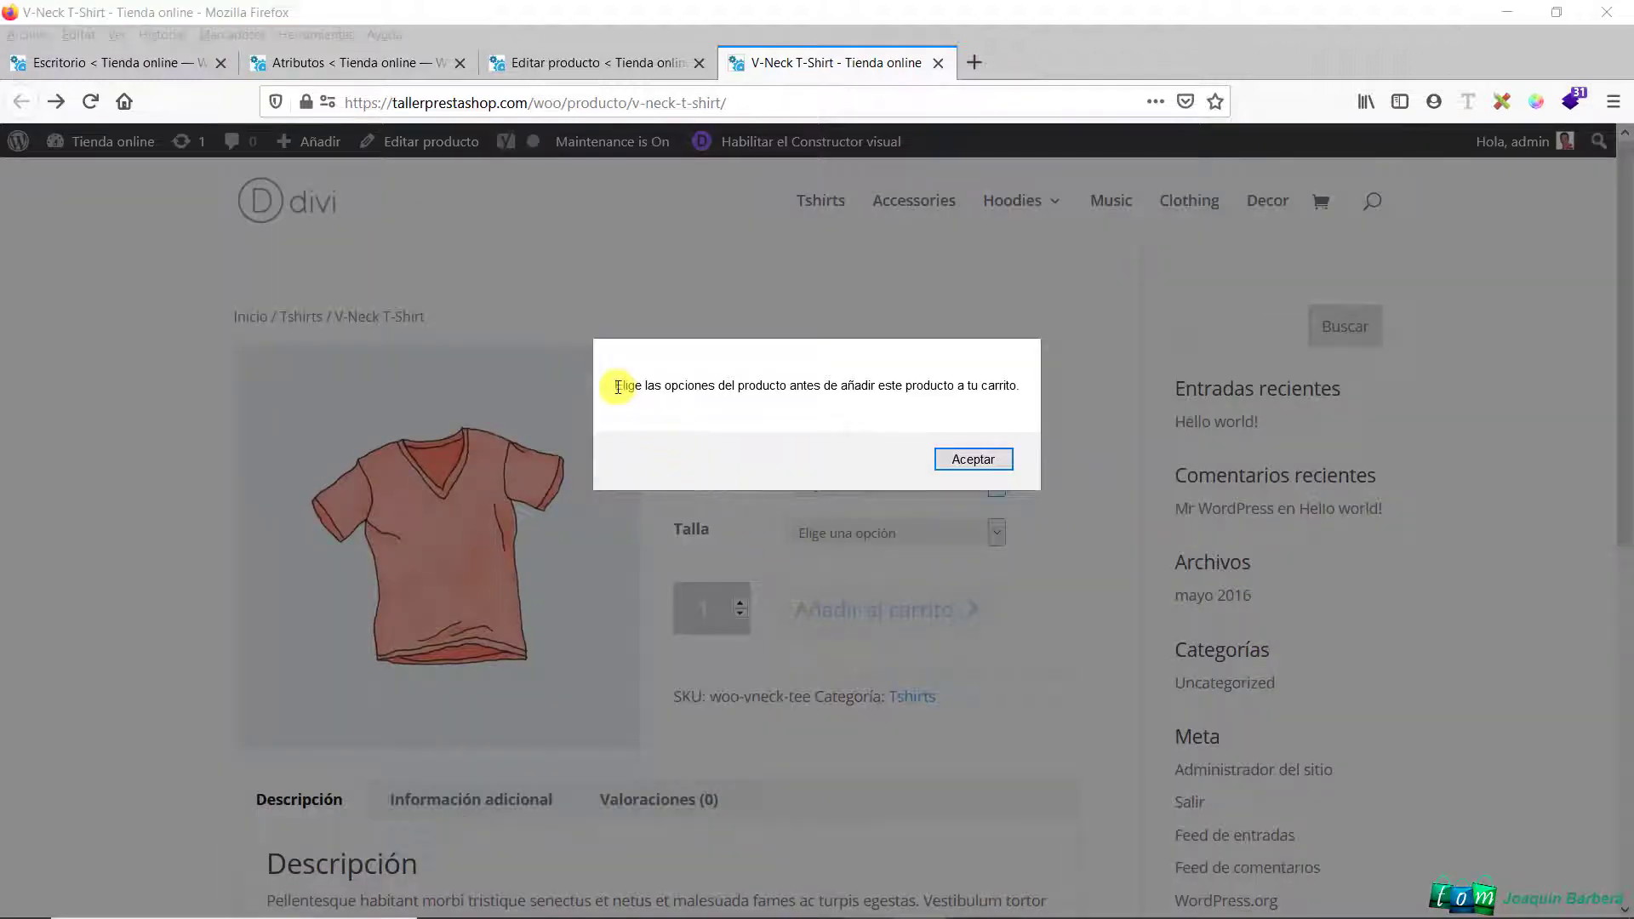
drag(618, 388, 1025, 399)
click(979, 459)
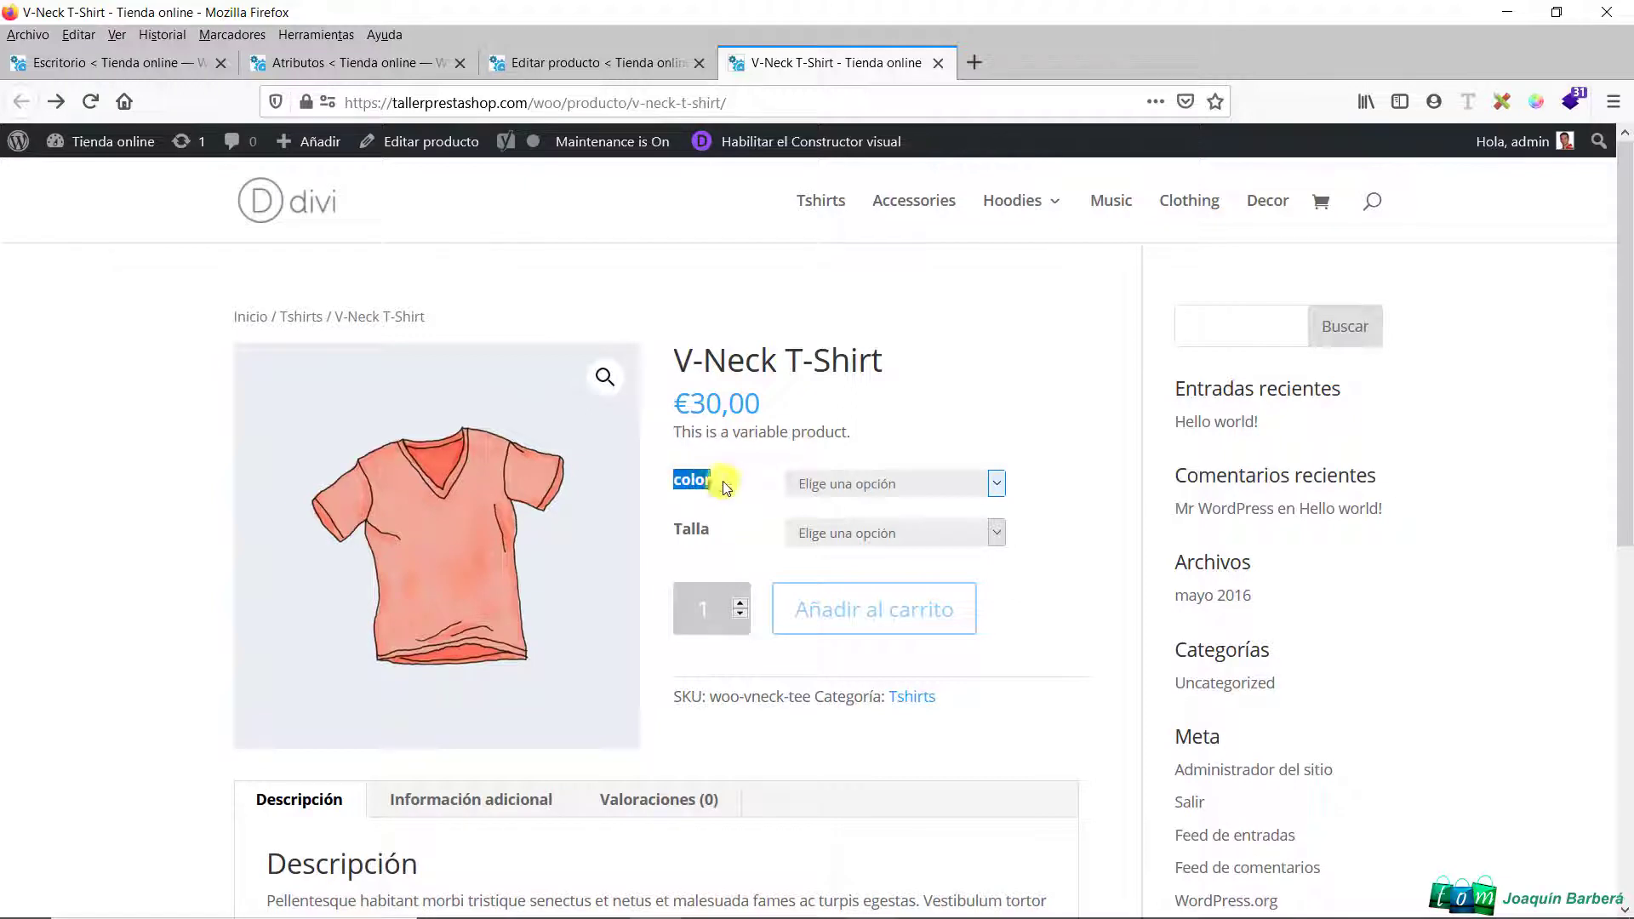
Choose the color Azul and Talla L for the V-Neck T-Shirt and add it to the cart
click(819, 482)
click(816, 534)
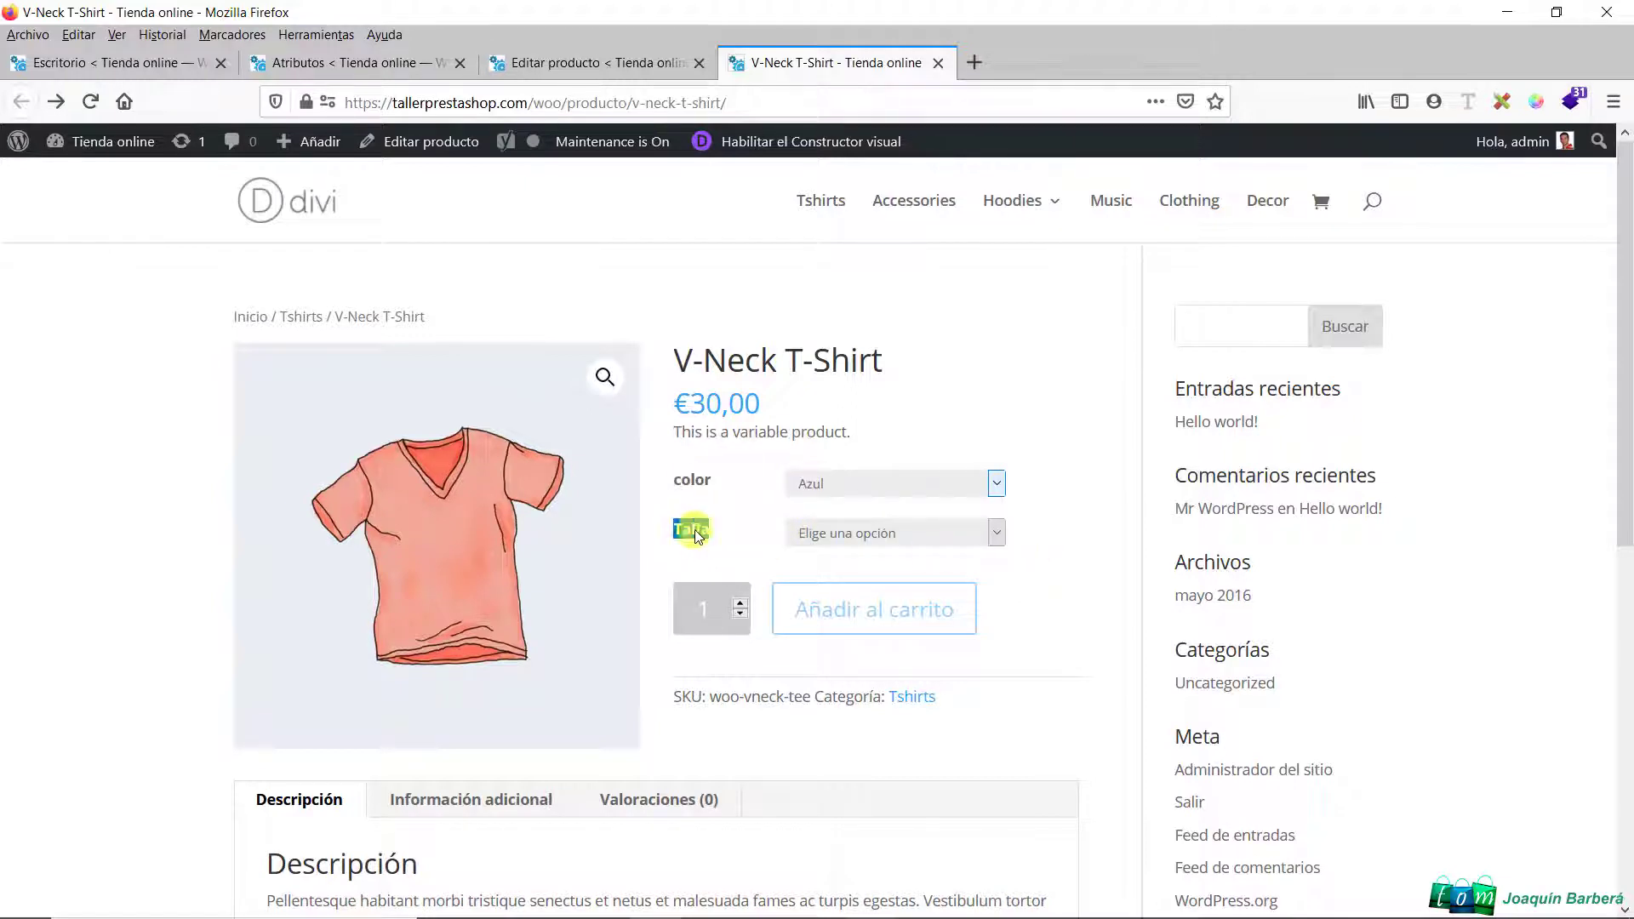
click(826, 539)
click(822, 571)
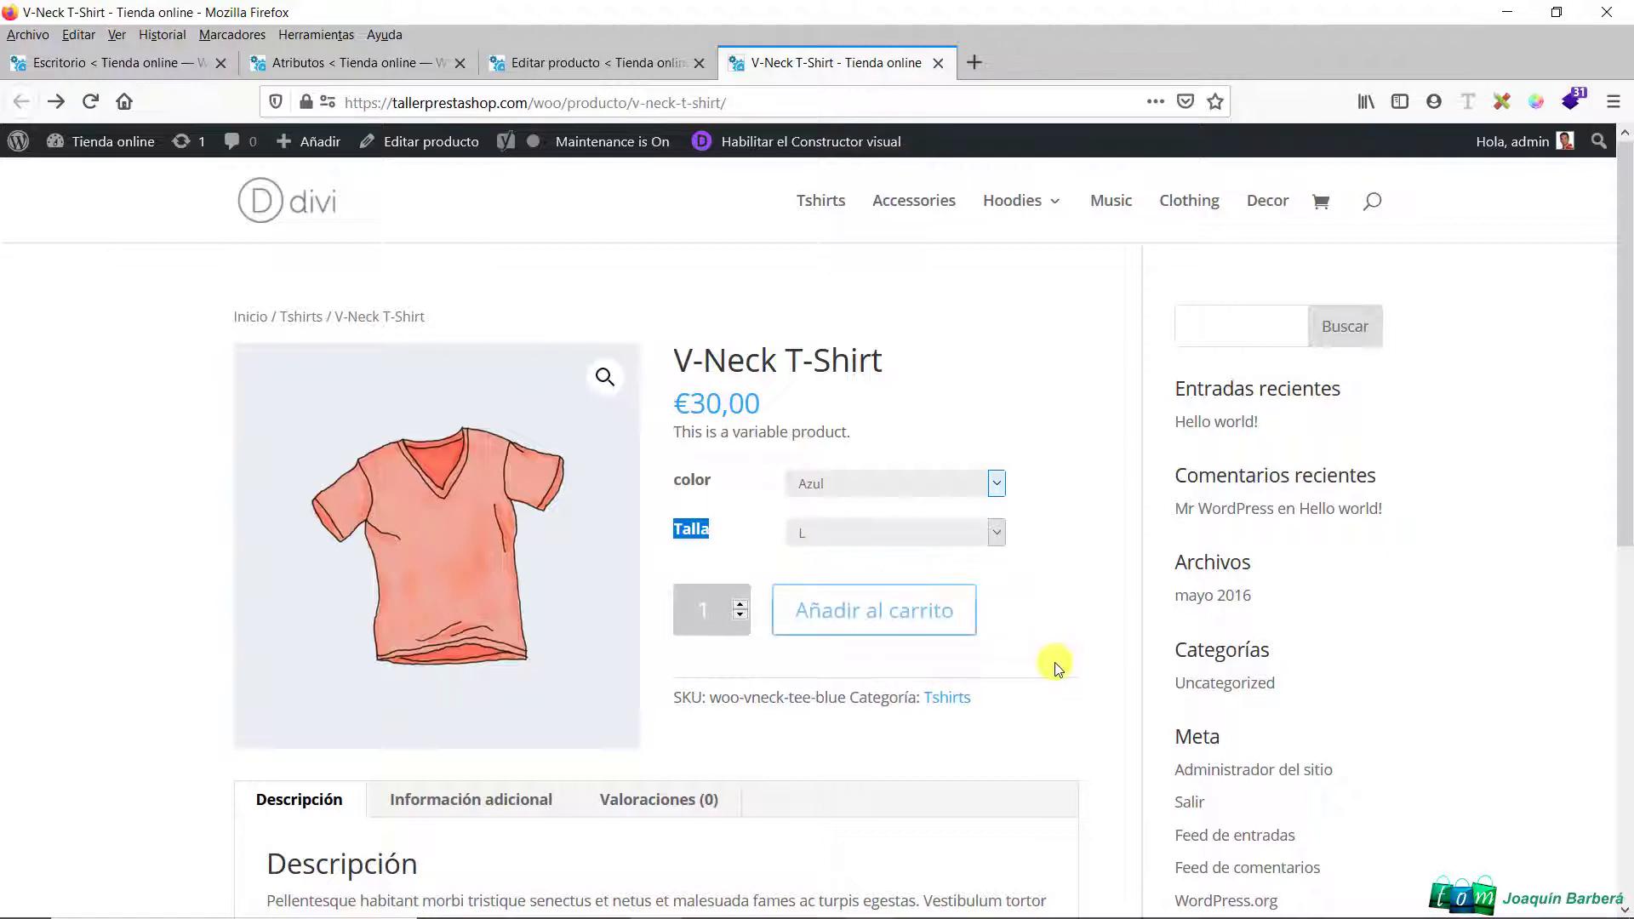
click(1055, 668)
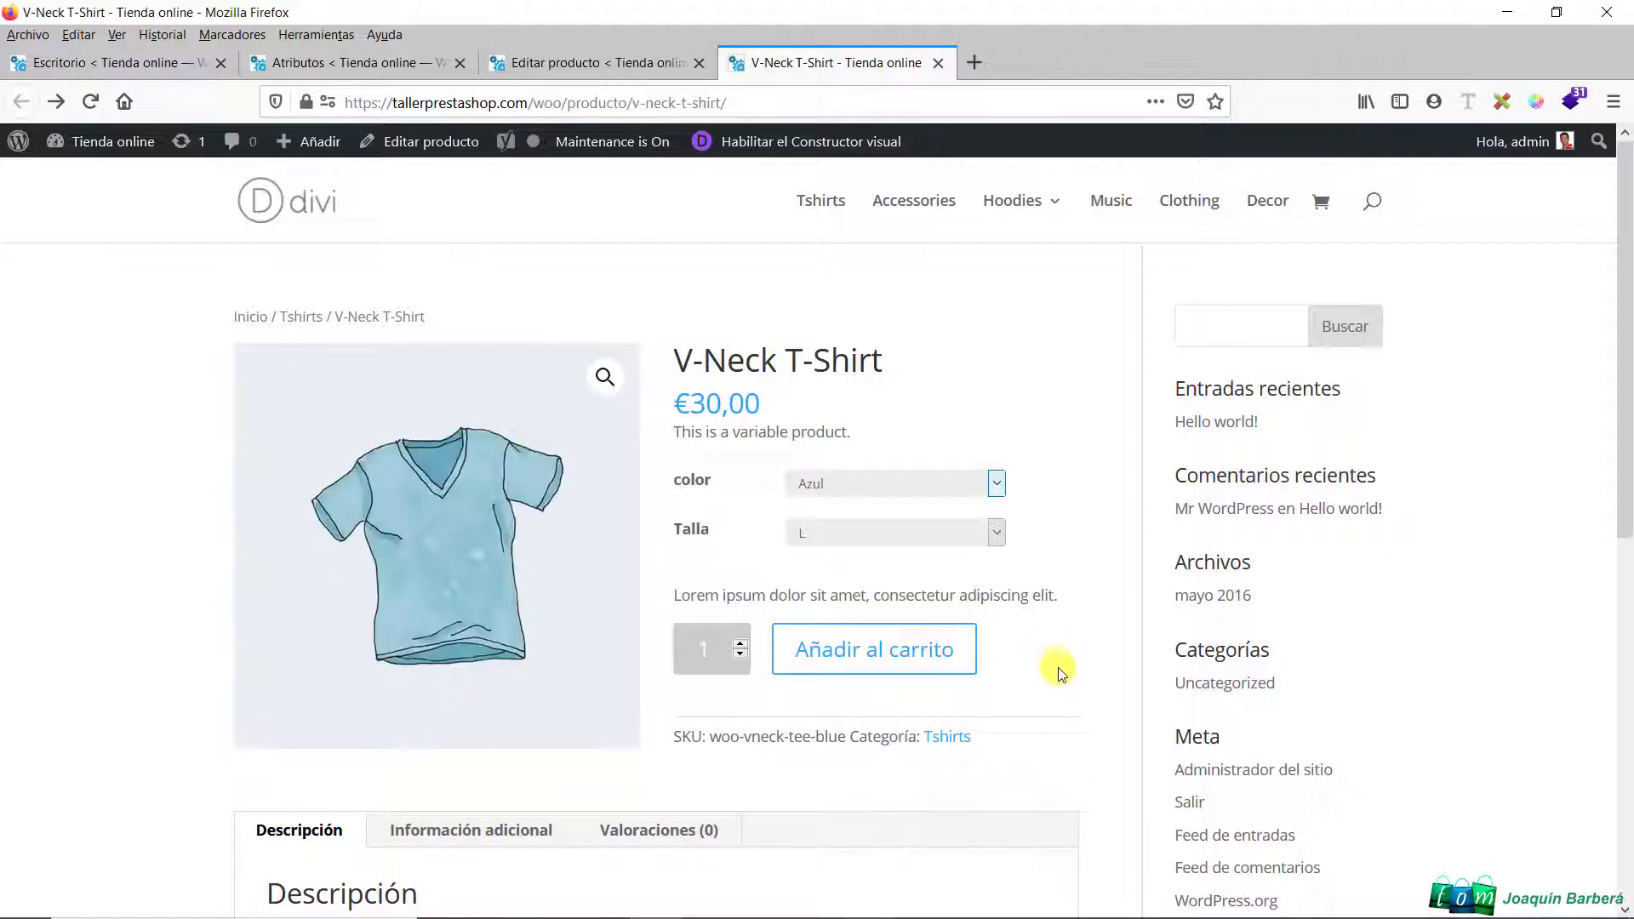
click(874, 652)
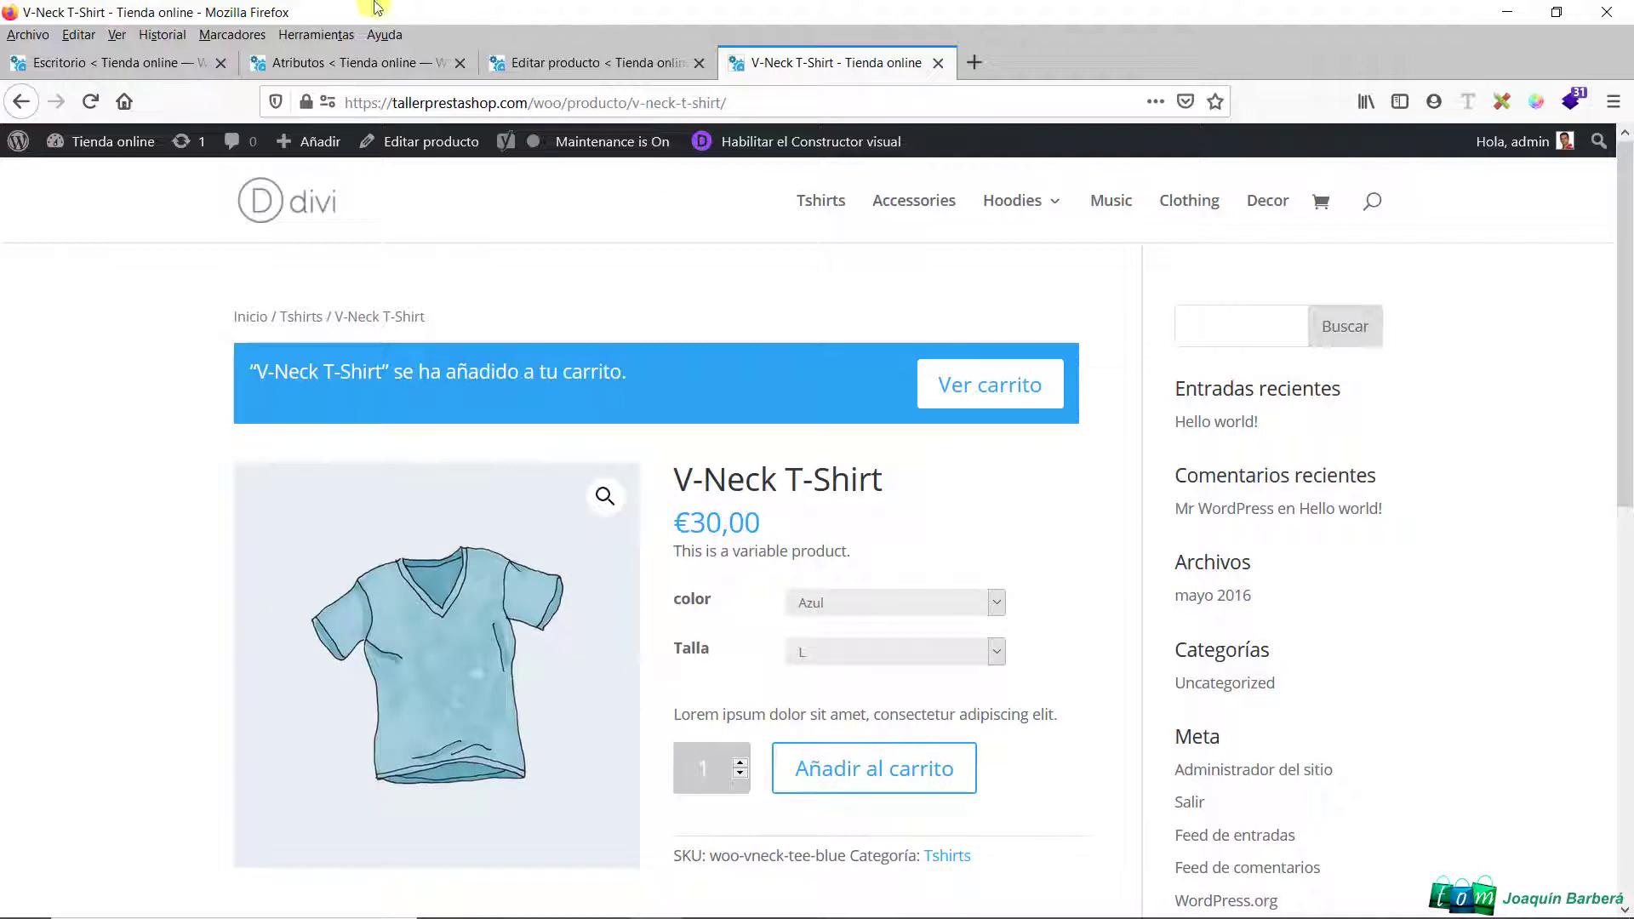
Go back to the V-Neck T-Shirt store page as it was before adding it to the cart
click(20, 101)
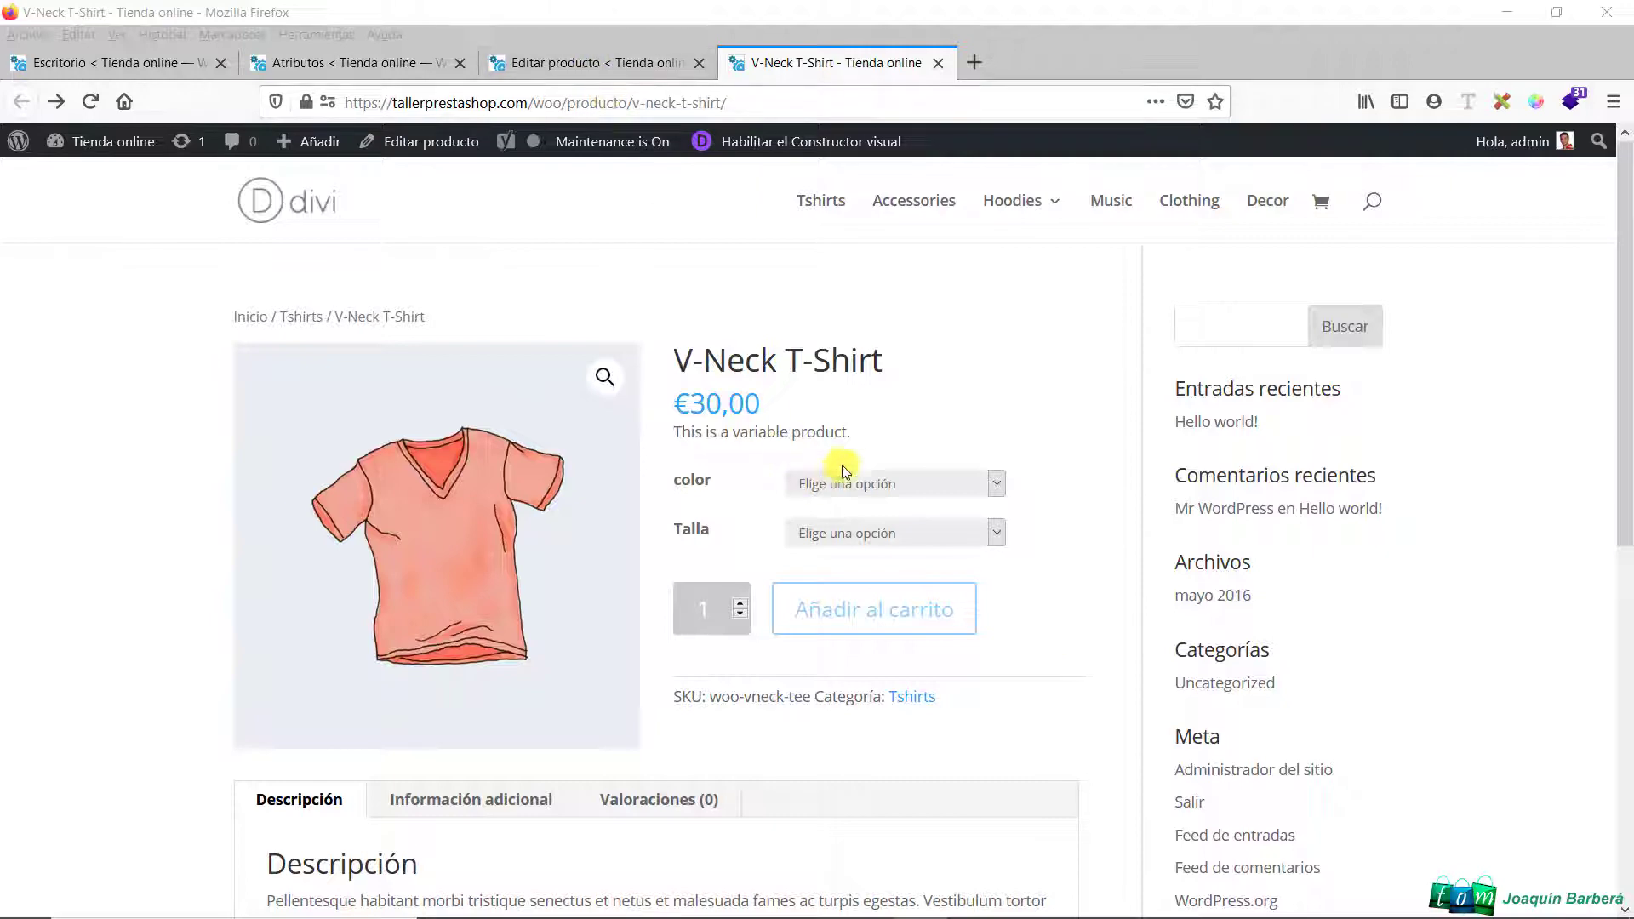
drag(885, 357, 658, 336)
click(700, 340)
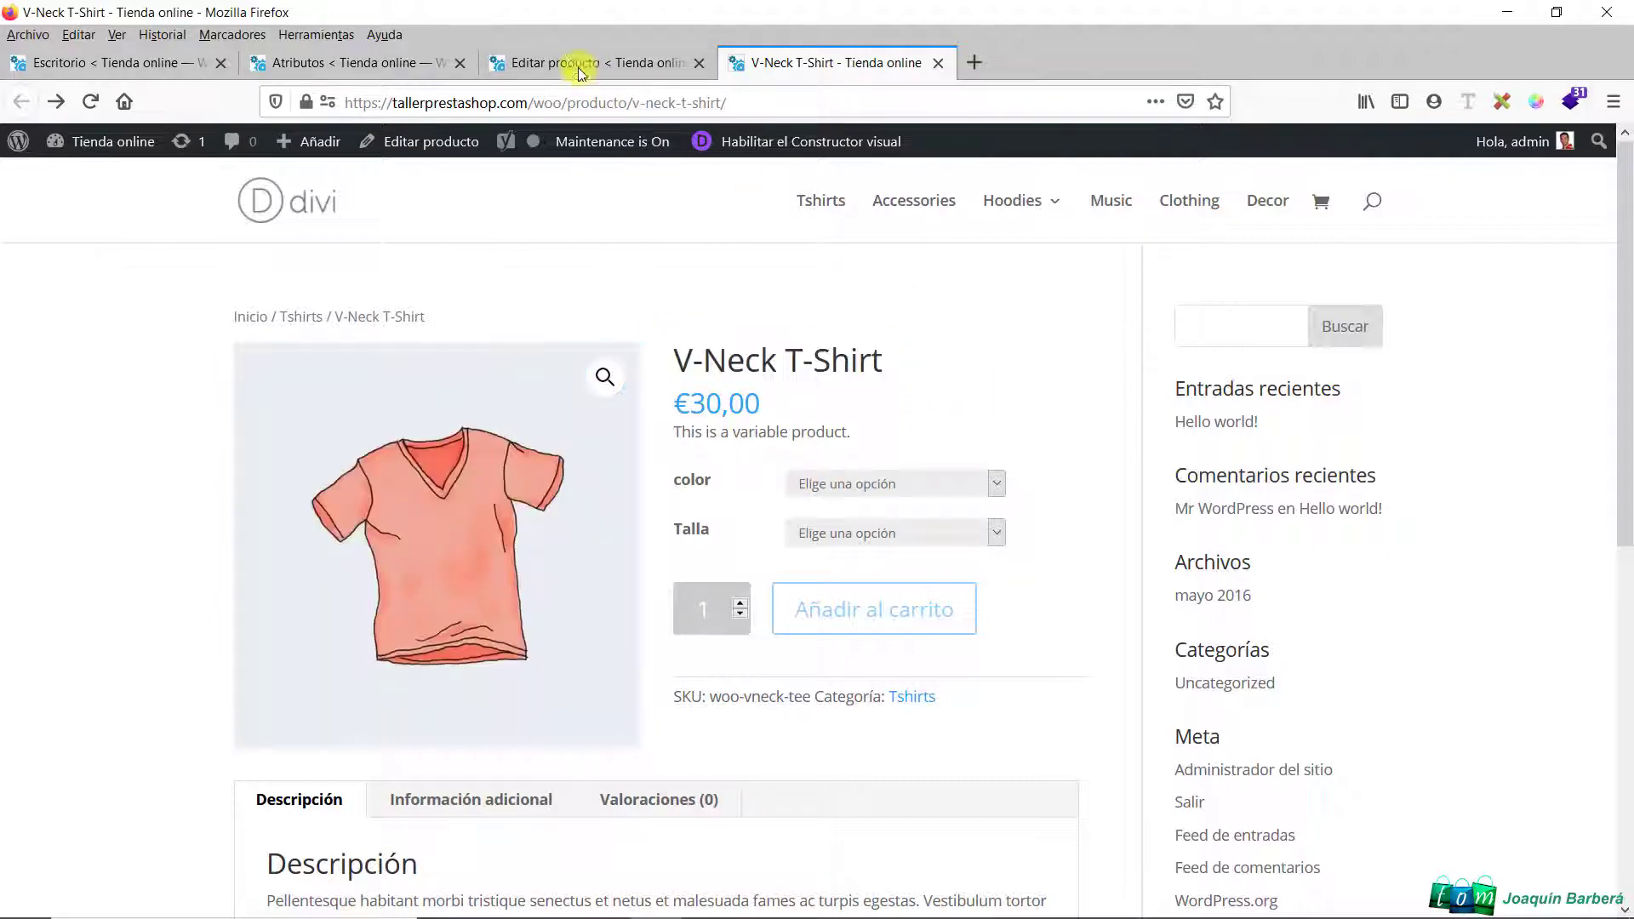
Open the V-Neck T-Shirt in the product editor and inspect its color attribute in the product data
click(565, 58)
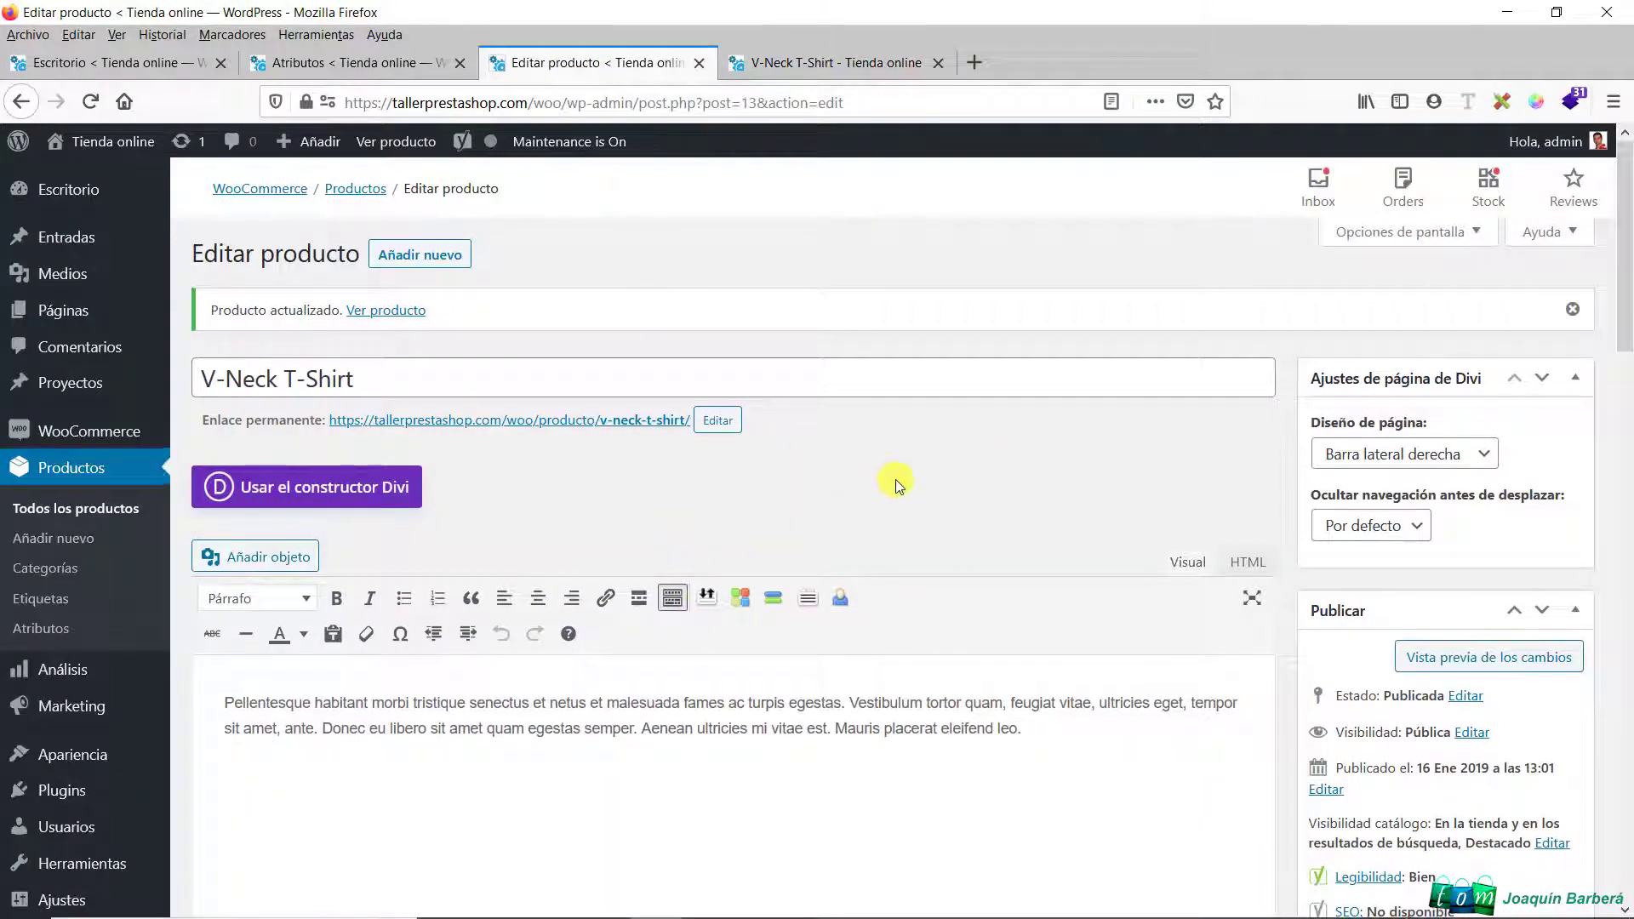
scroll(893, 478, down, 7)
scroll(691, 634, down, 11)
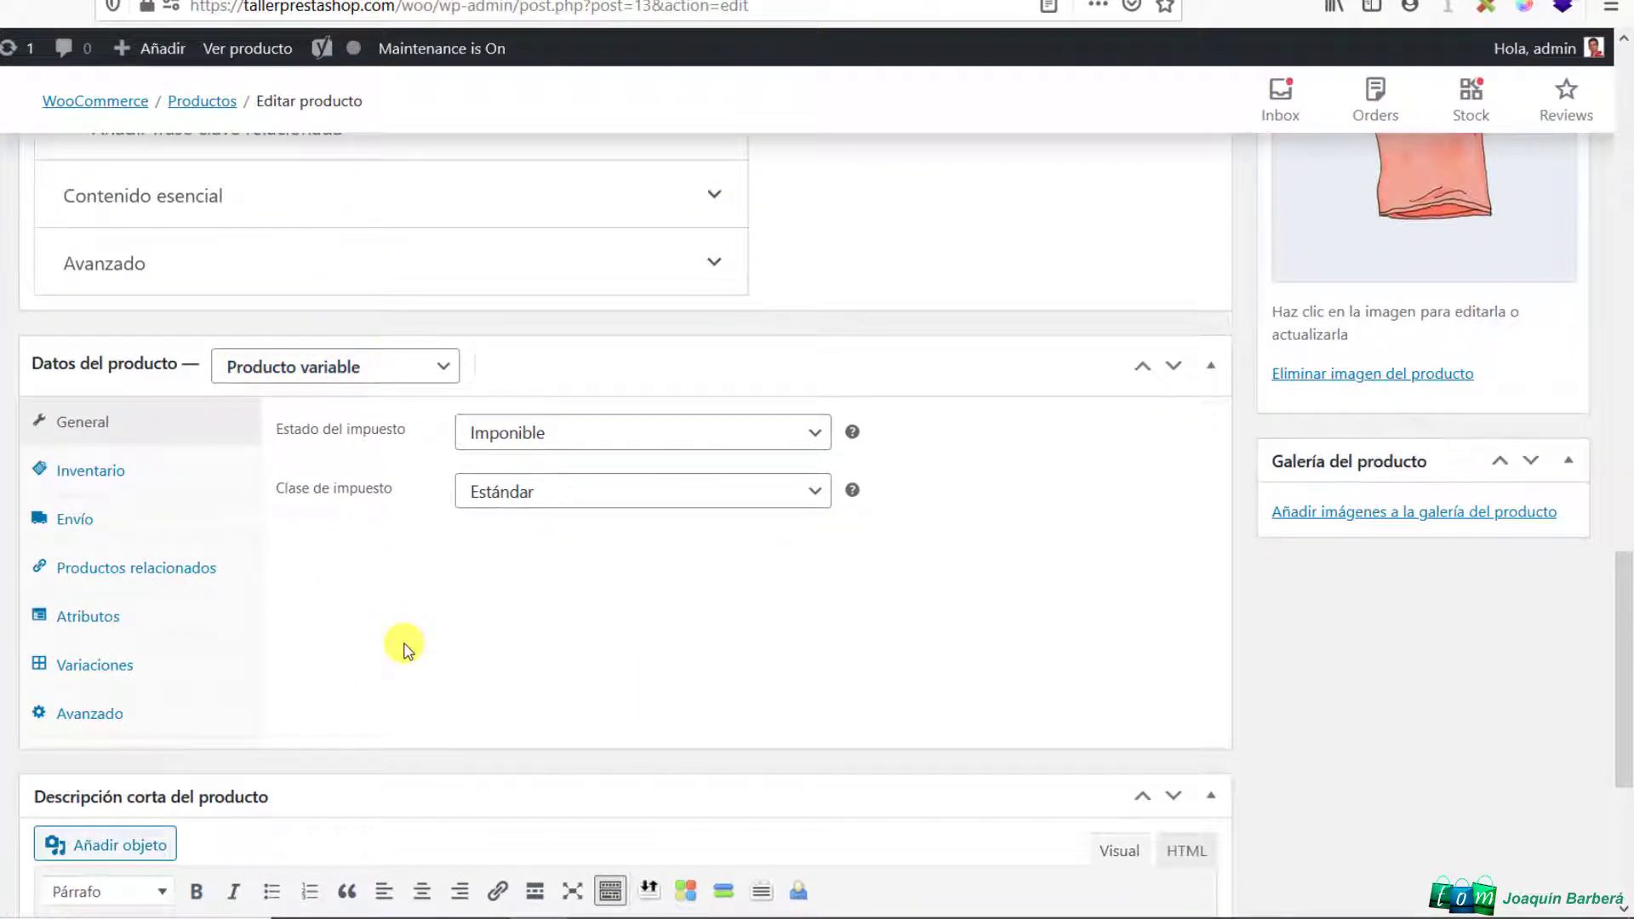
click(93, 625)
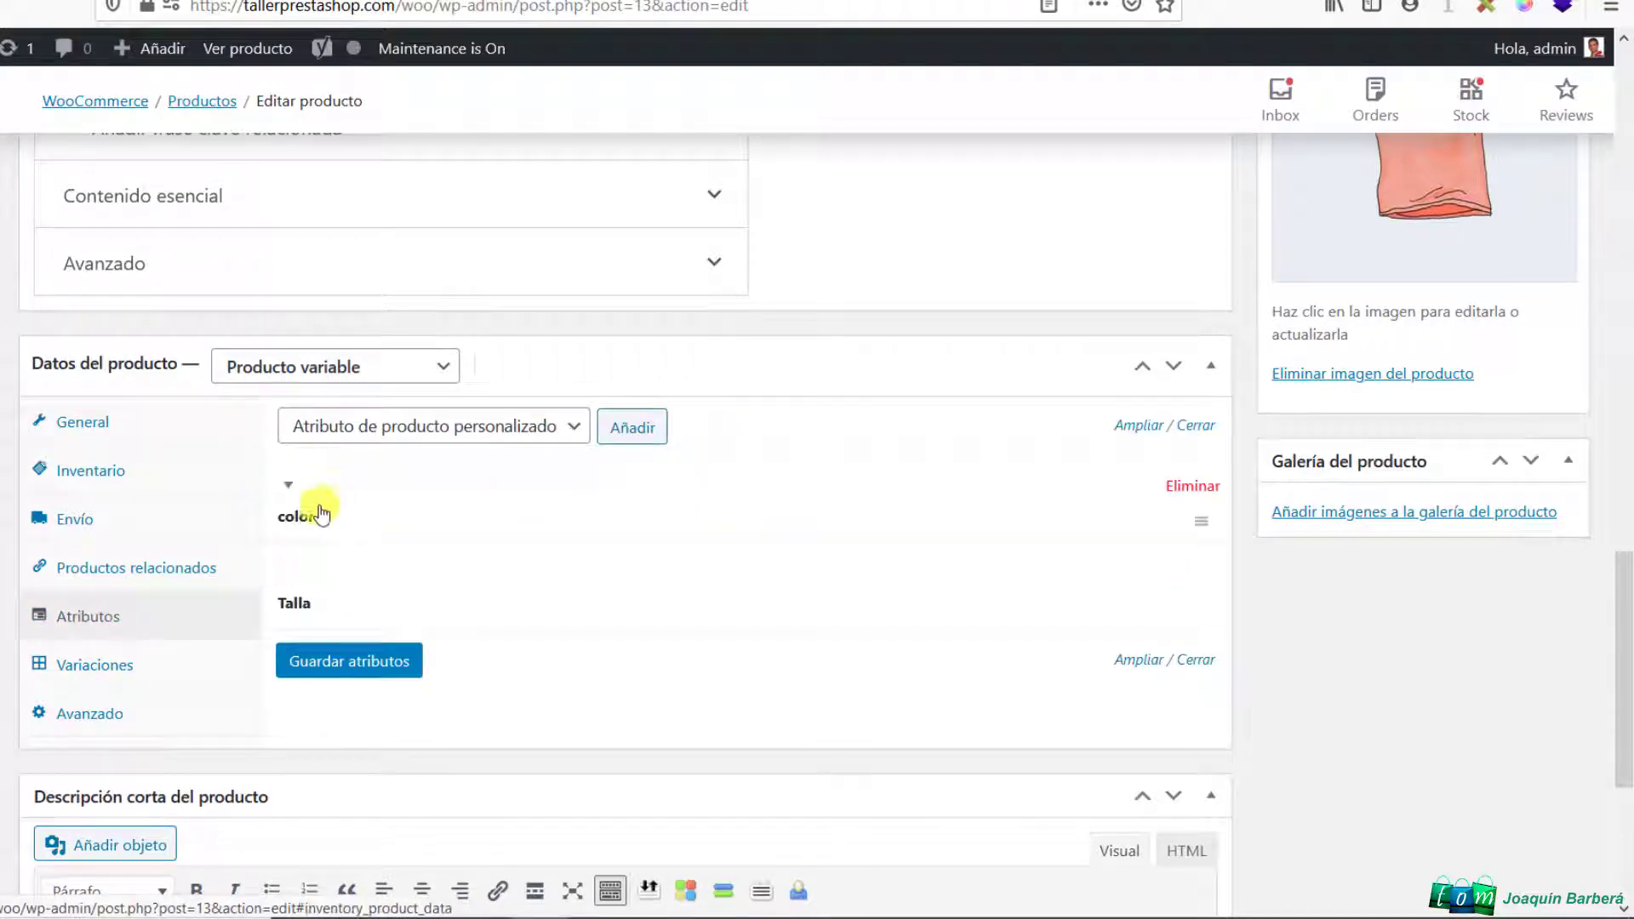
click(516, 523)
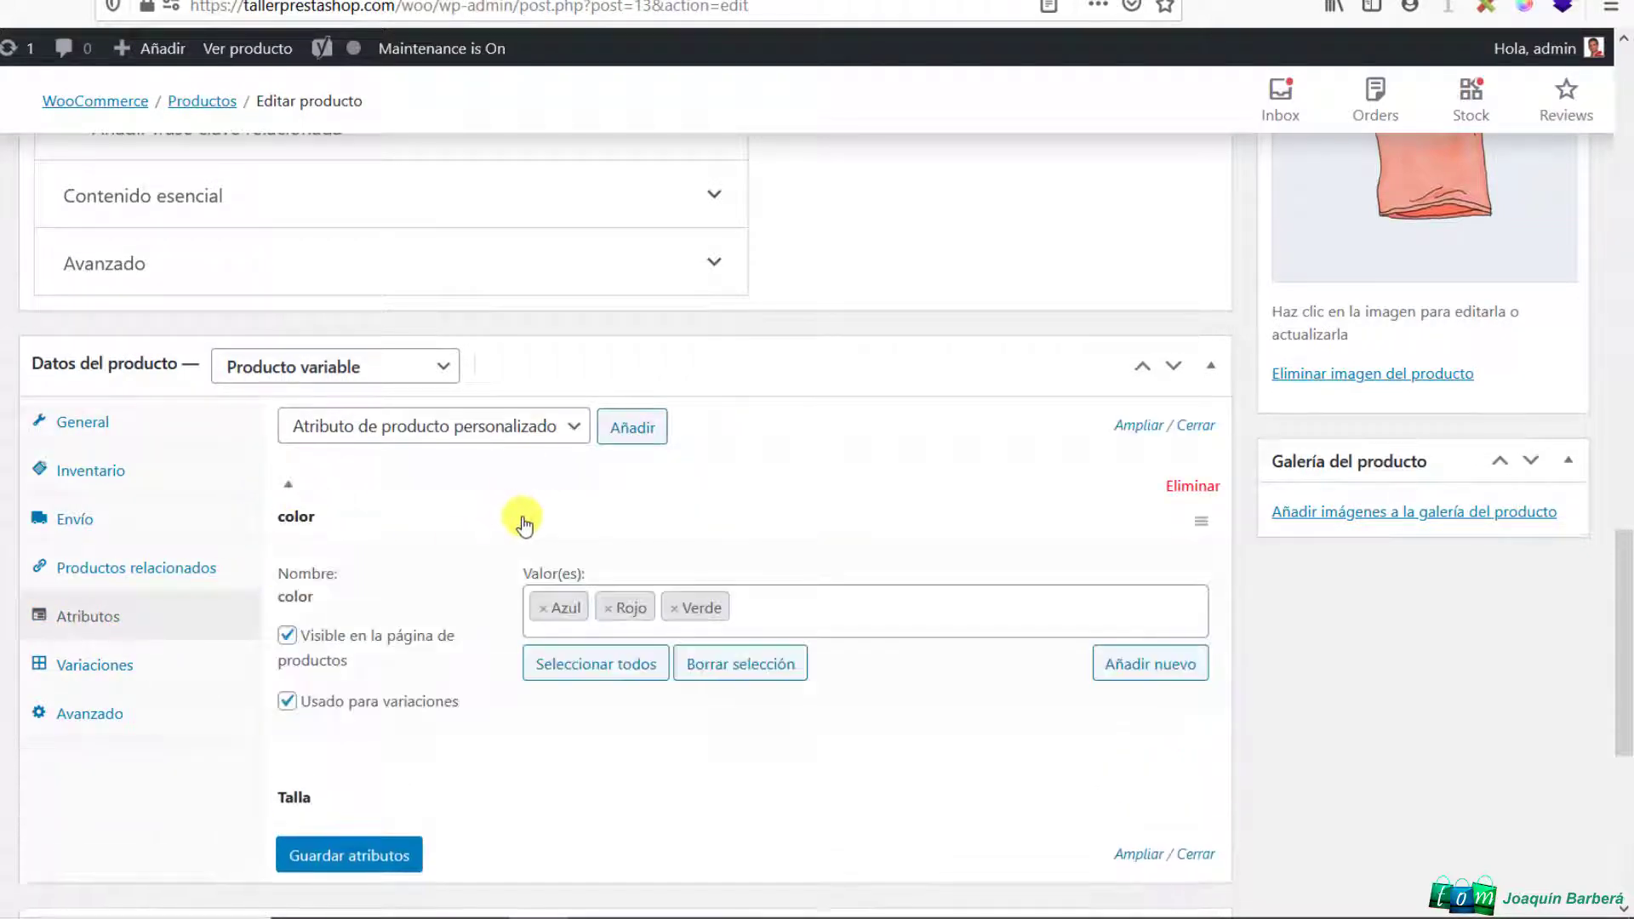
mouse_move(449, 500)
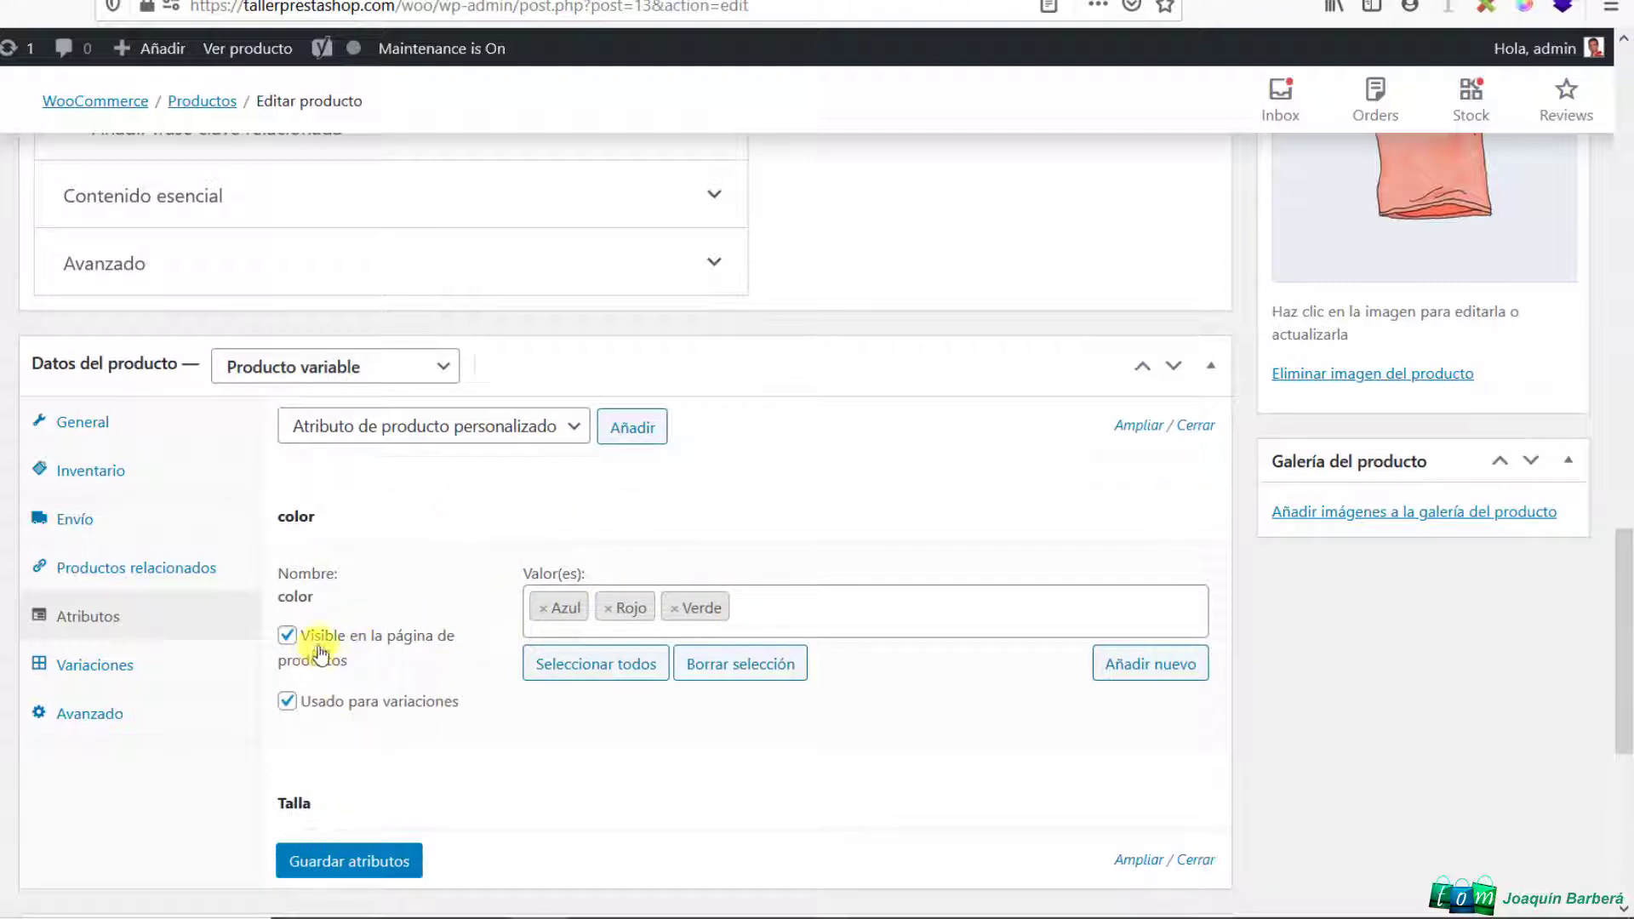
click(672, 511)
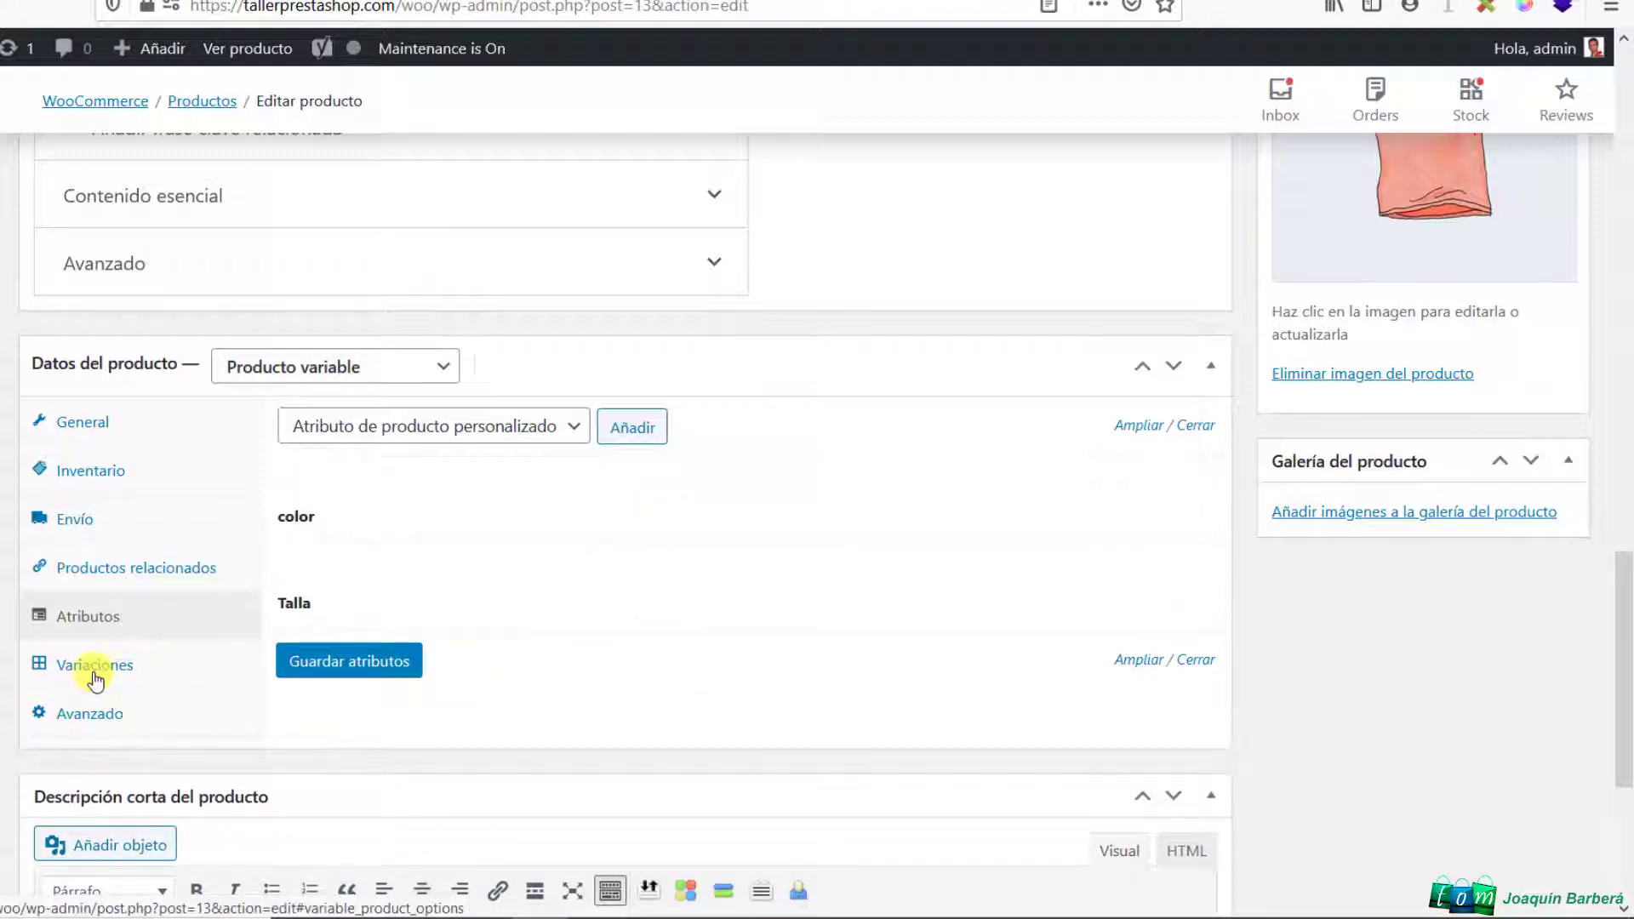
Show the product's variations and inspect the details of the Rojo M variation
click(94, 672)
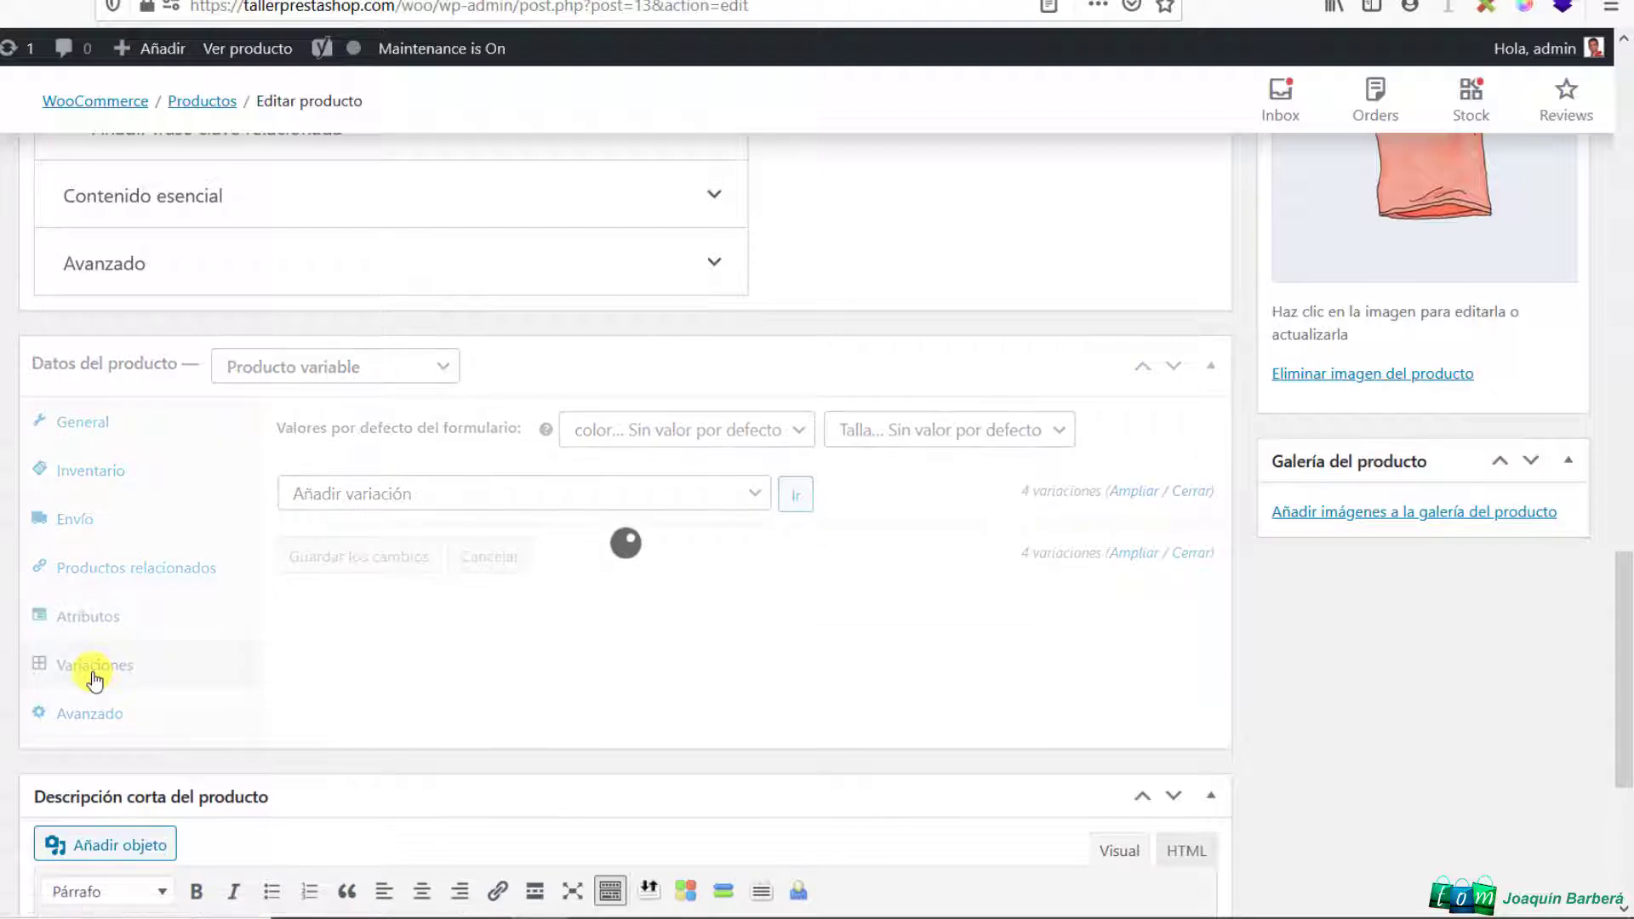
scroll(697, 650, down, 3)
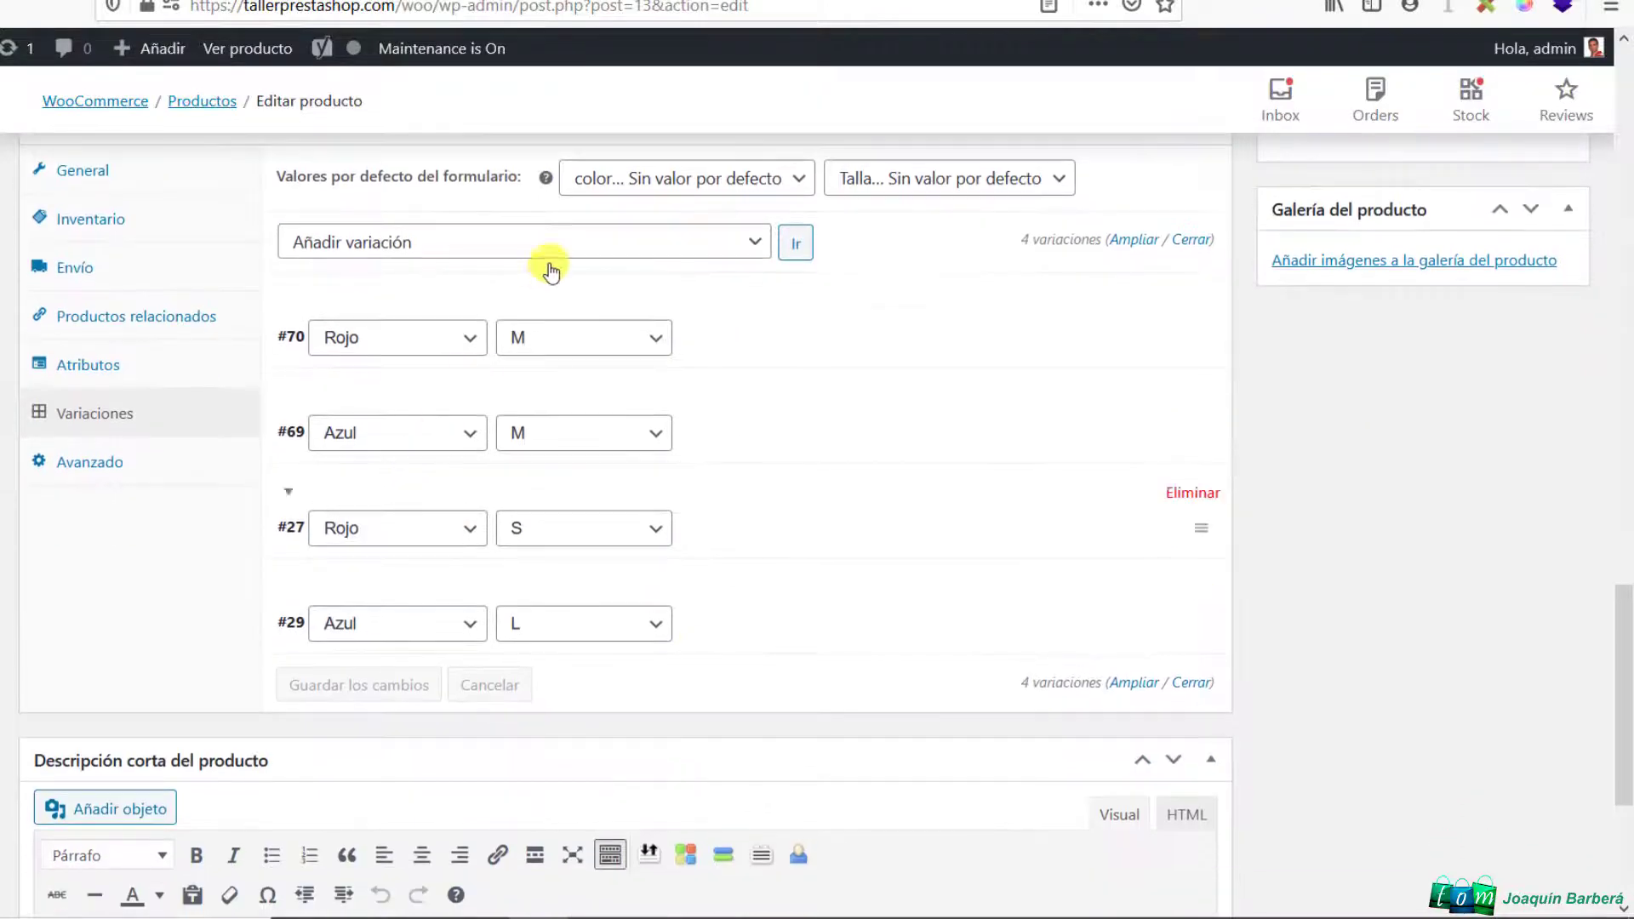
click(985, 340)
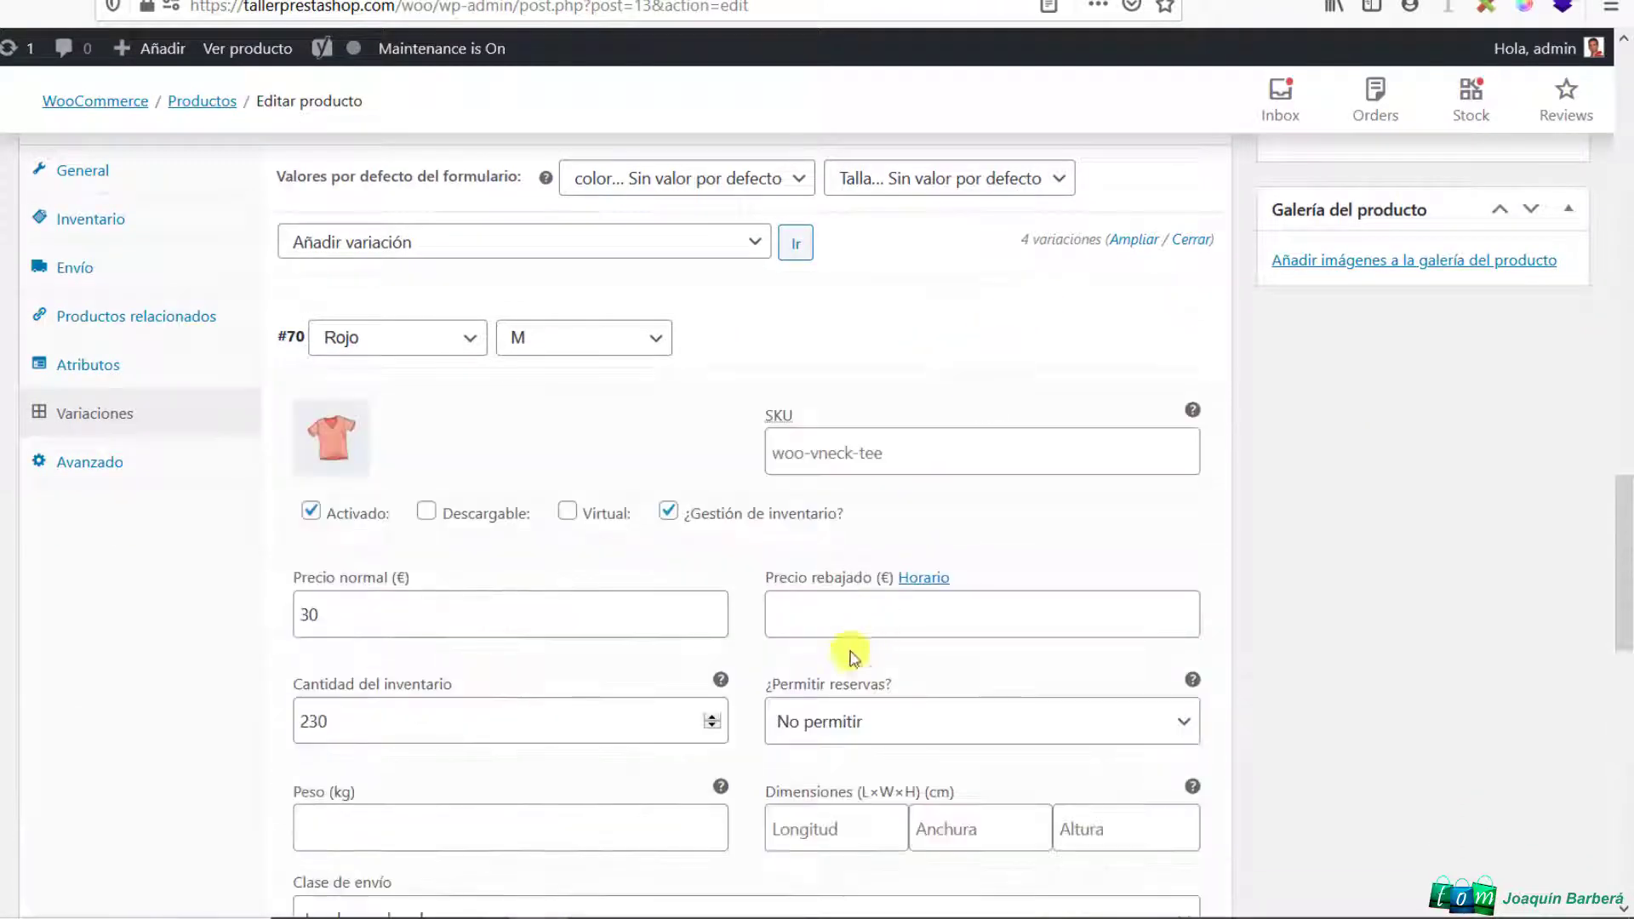
scroll(797, 664, down, 4)
scroll(792, 666, up, 4)
click(970, 335)
scroll(578, 638, up, 2)
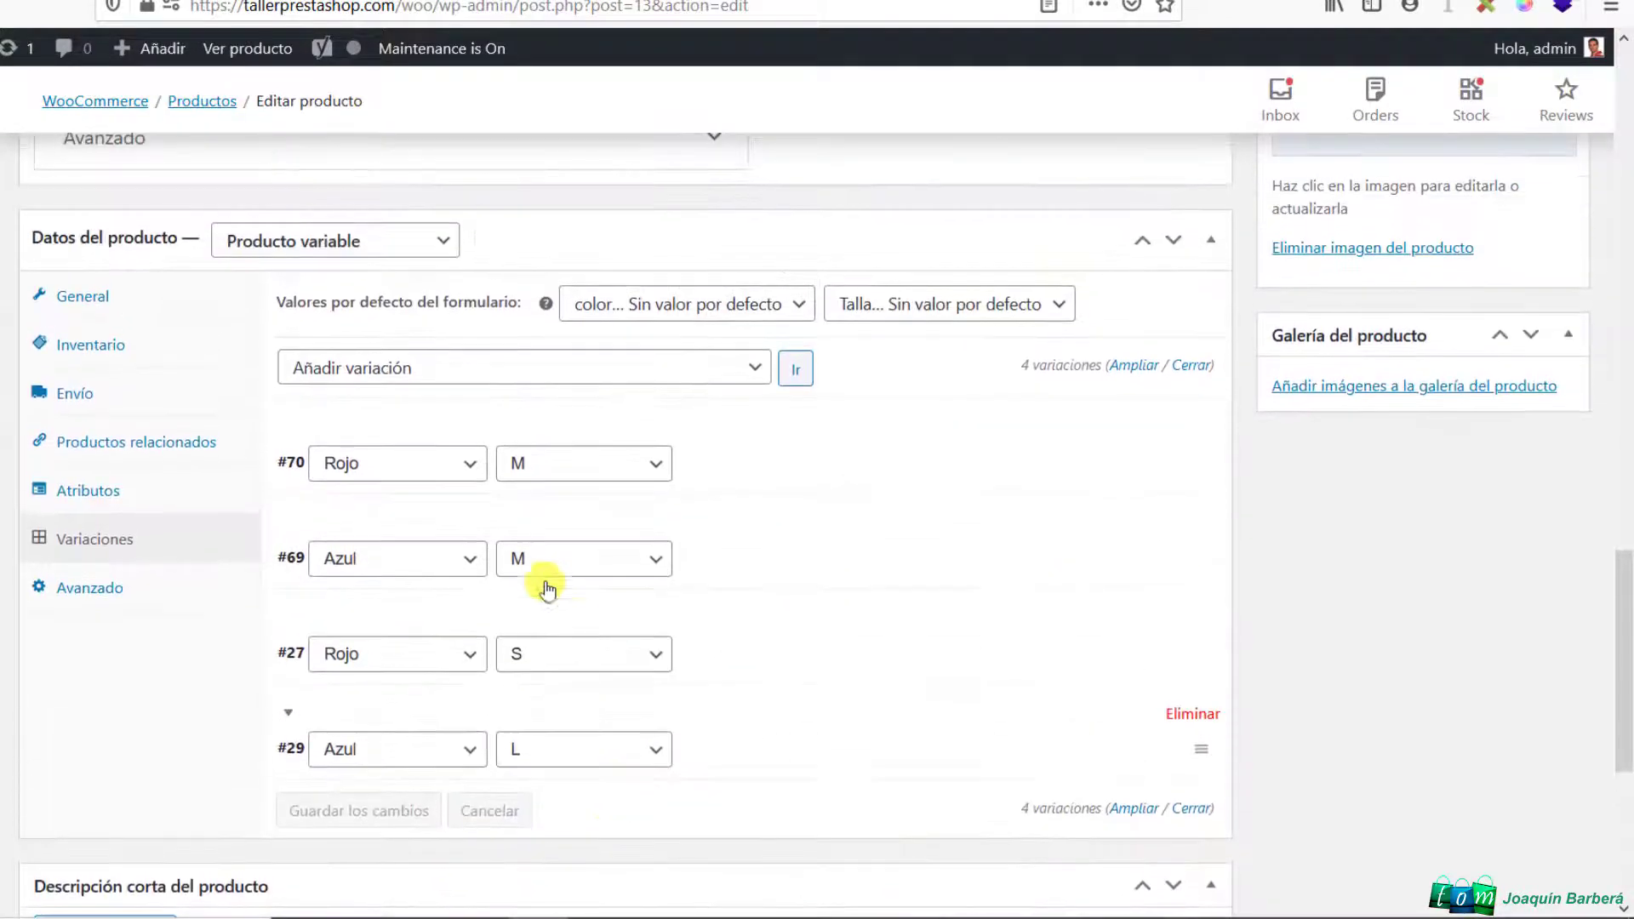
Read the help note explaining the variations' default form values
drag(277, 307, 524, 304)
mouse_move(544, 304)
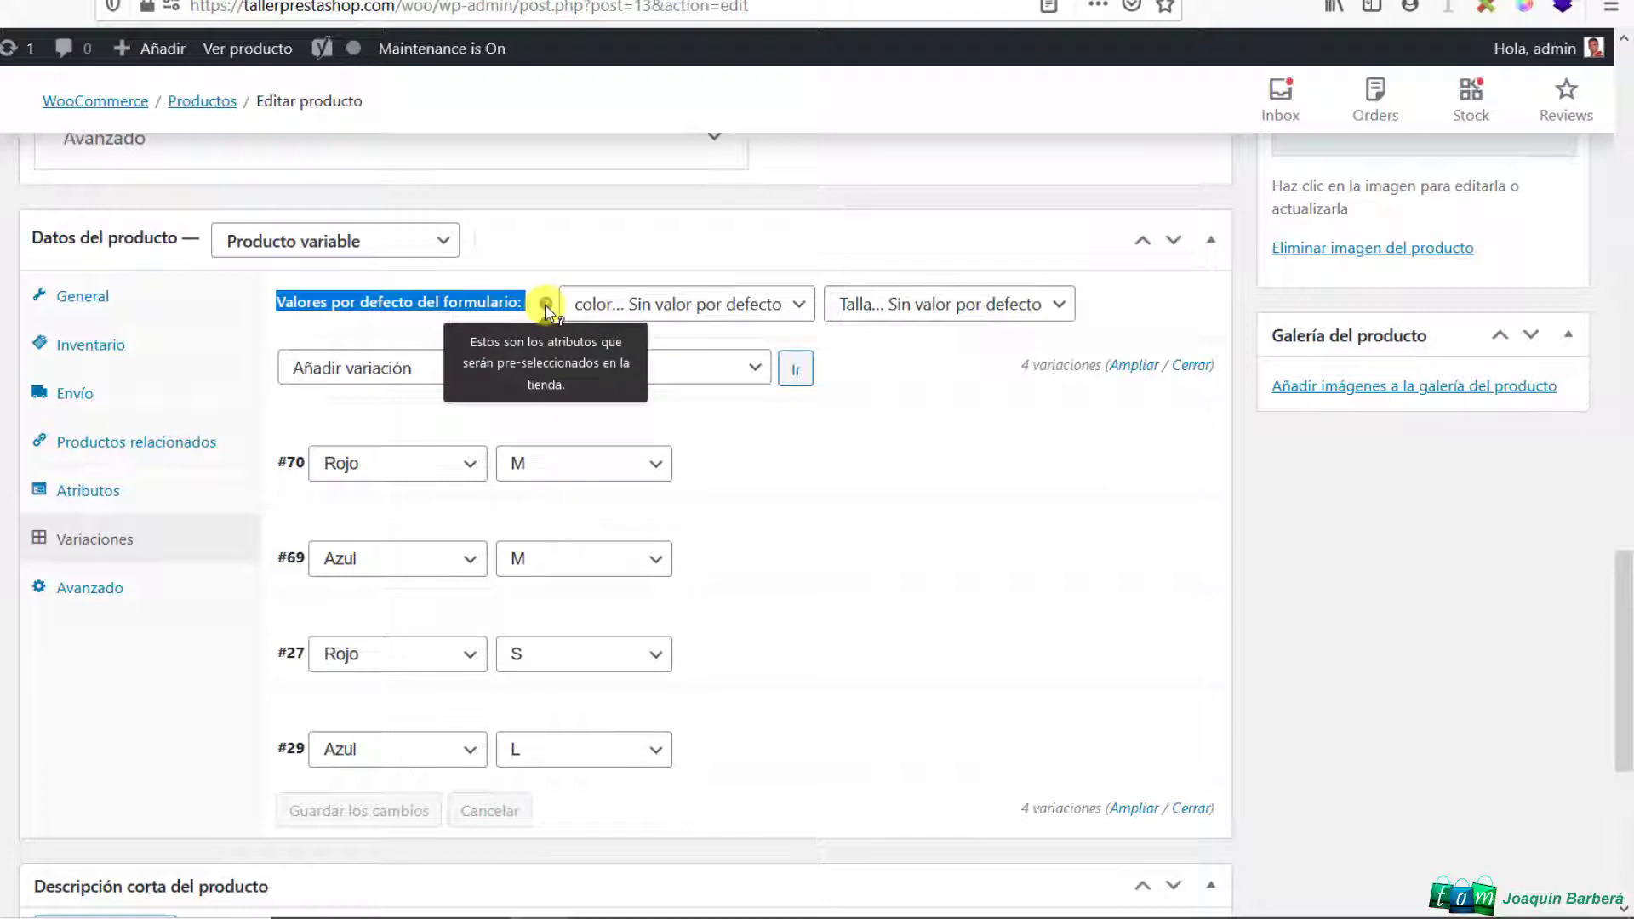
click(492, 305)
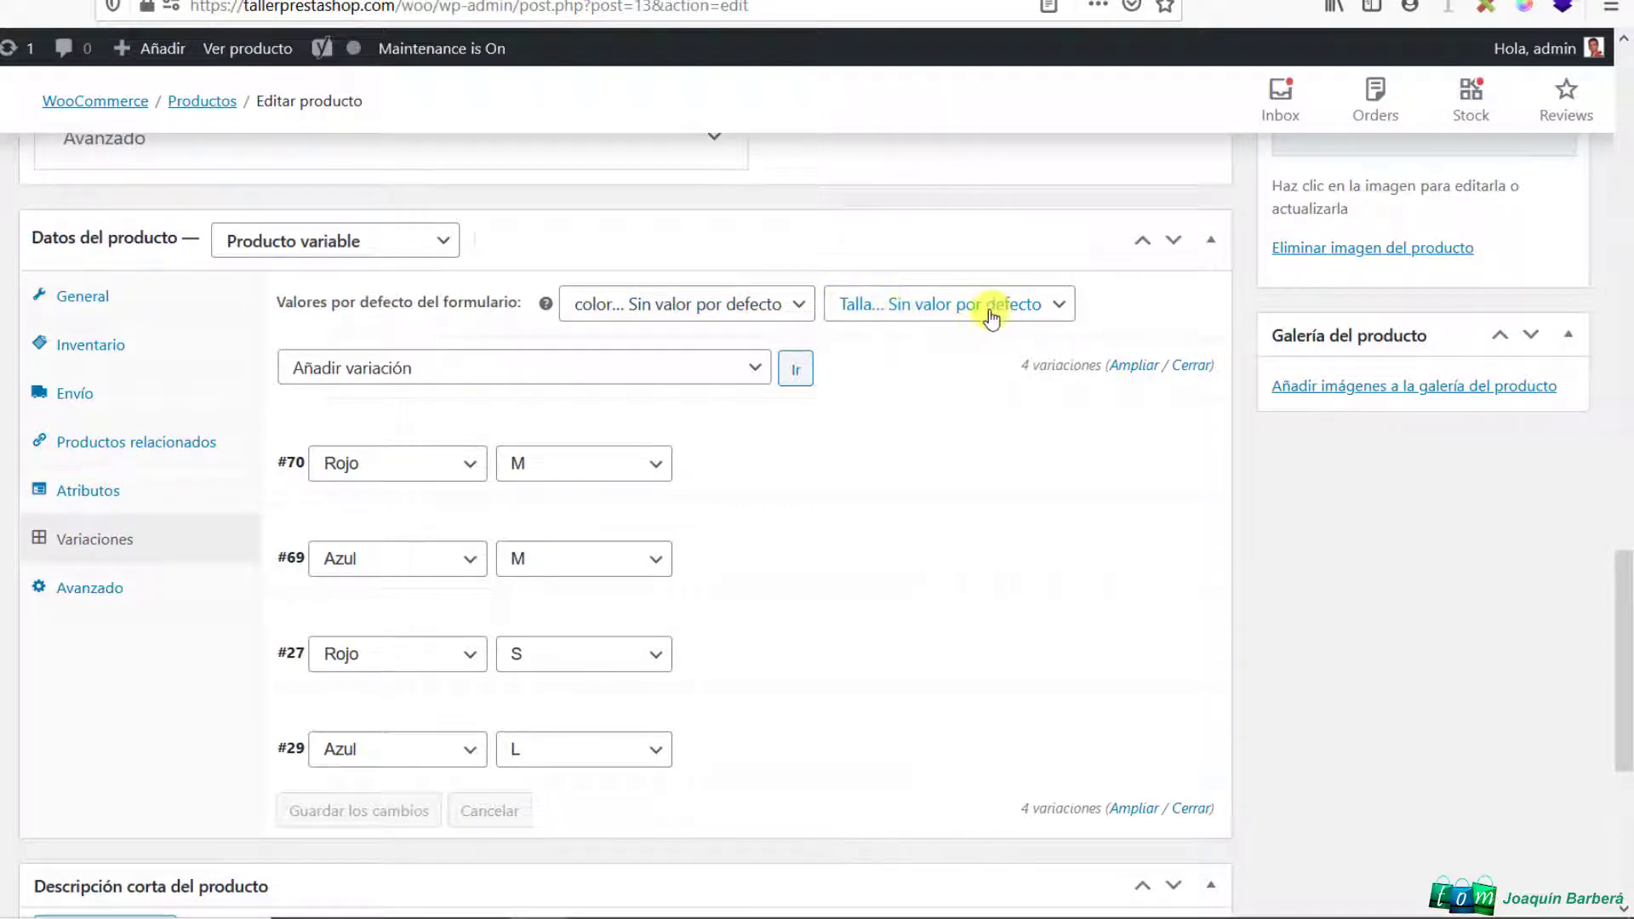
Set the variations' default form values to color Rojo and Talla S, and save the variation changes
click(746, 308)
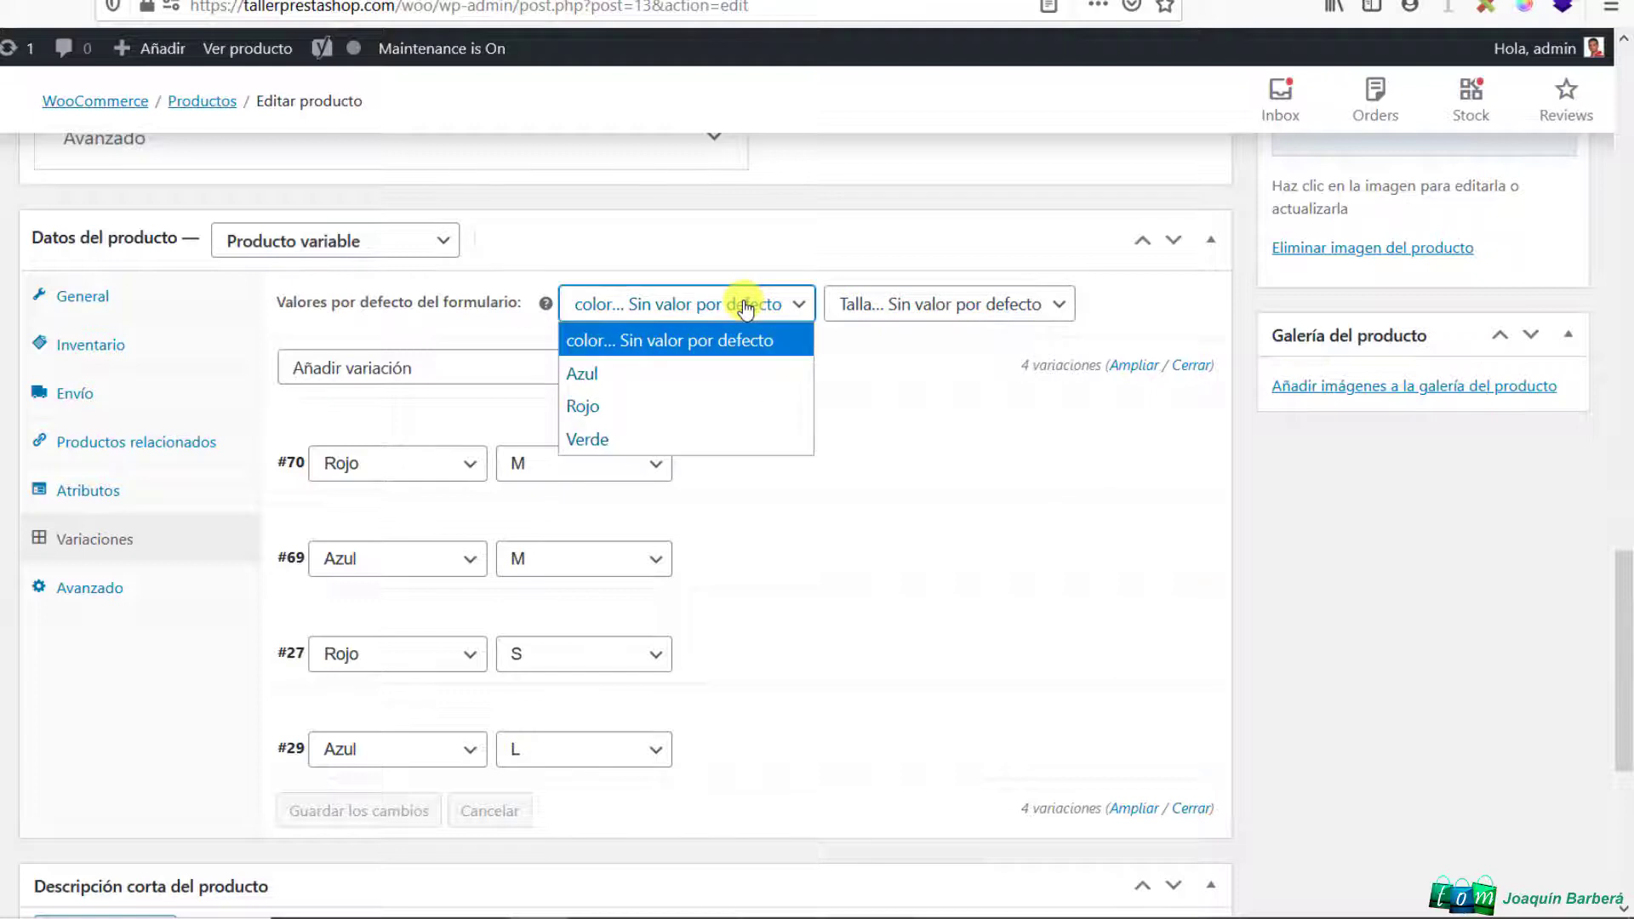
click(584, 406)
click(861, 312)
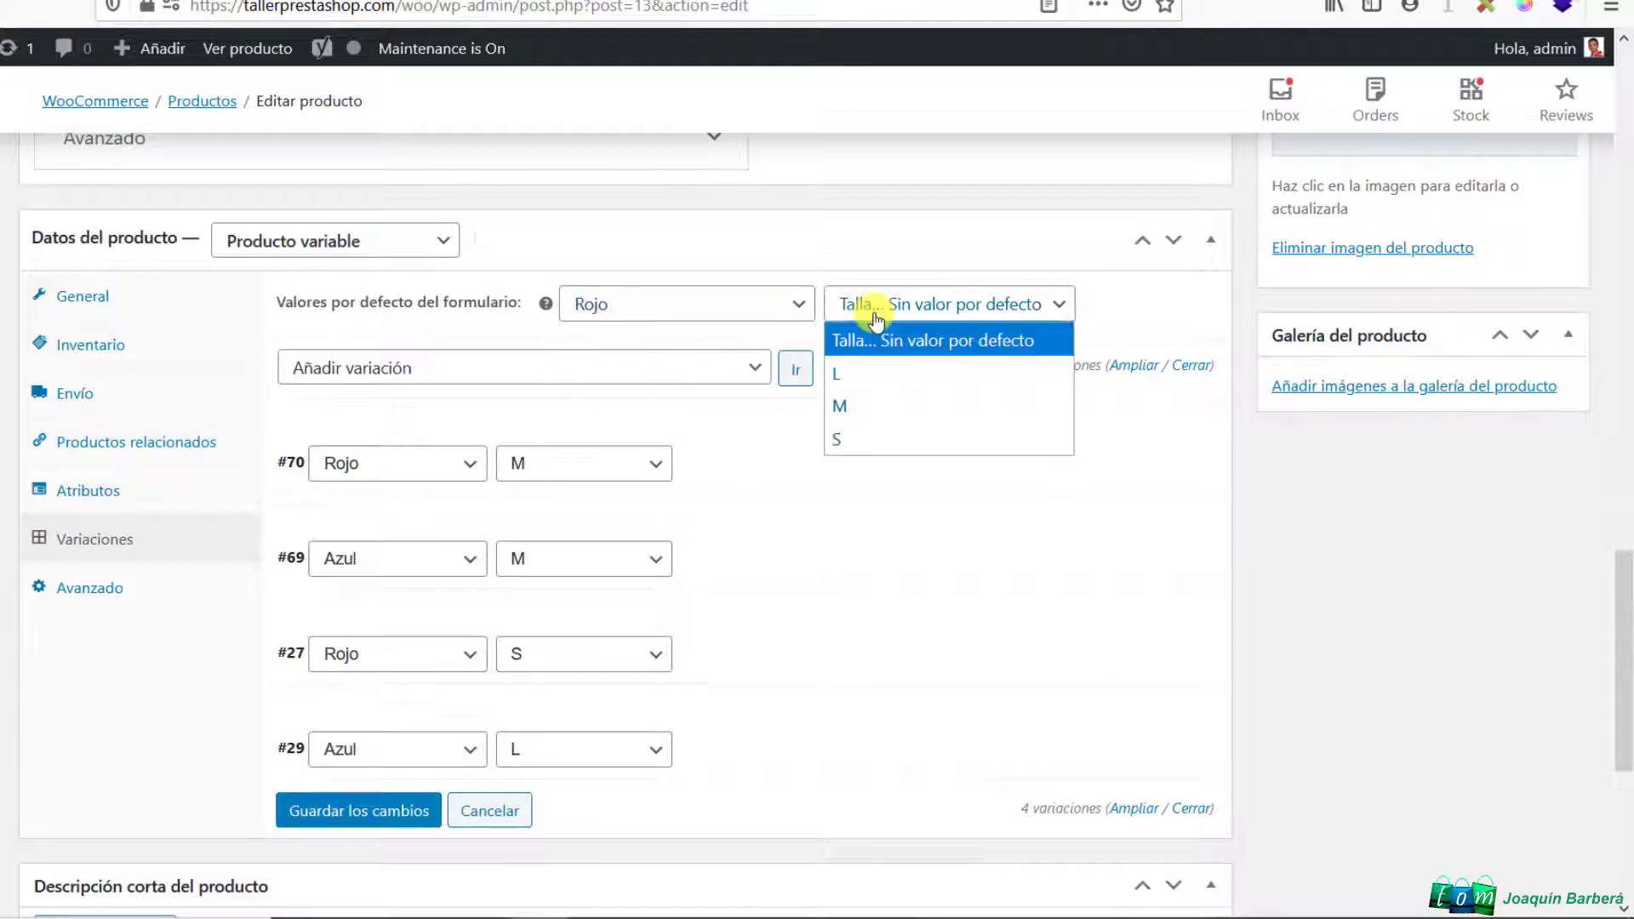
click(858, 379)
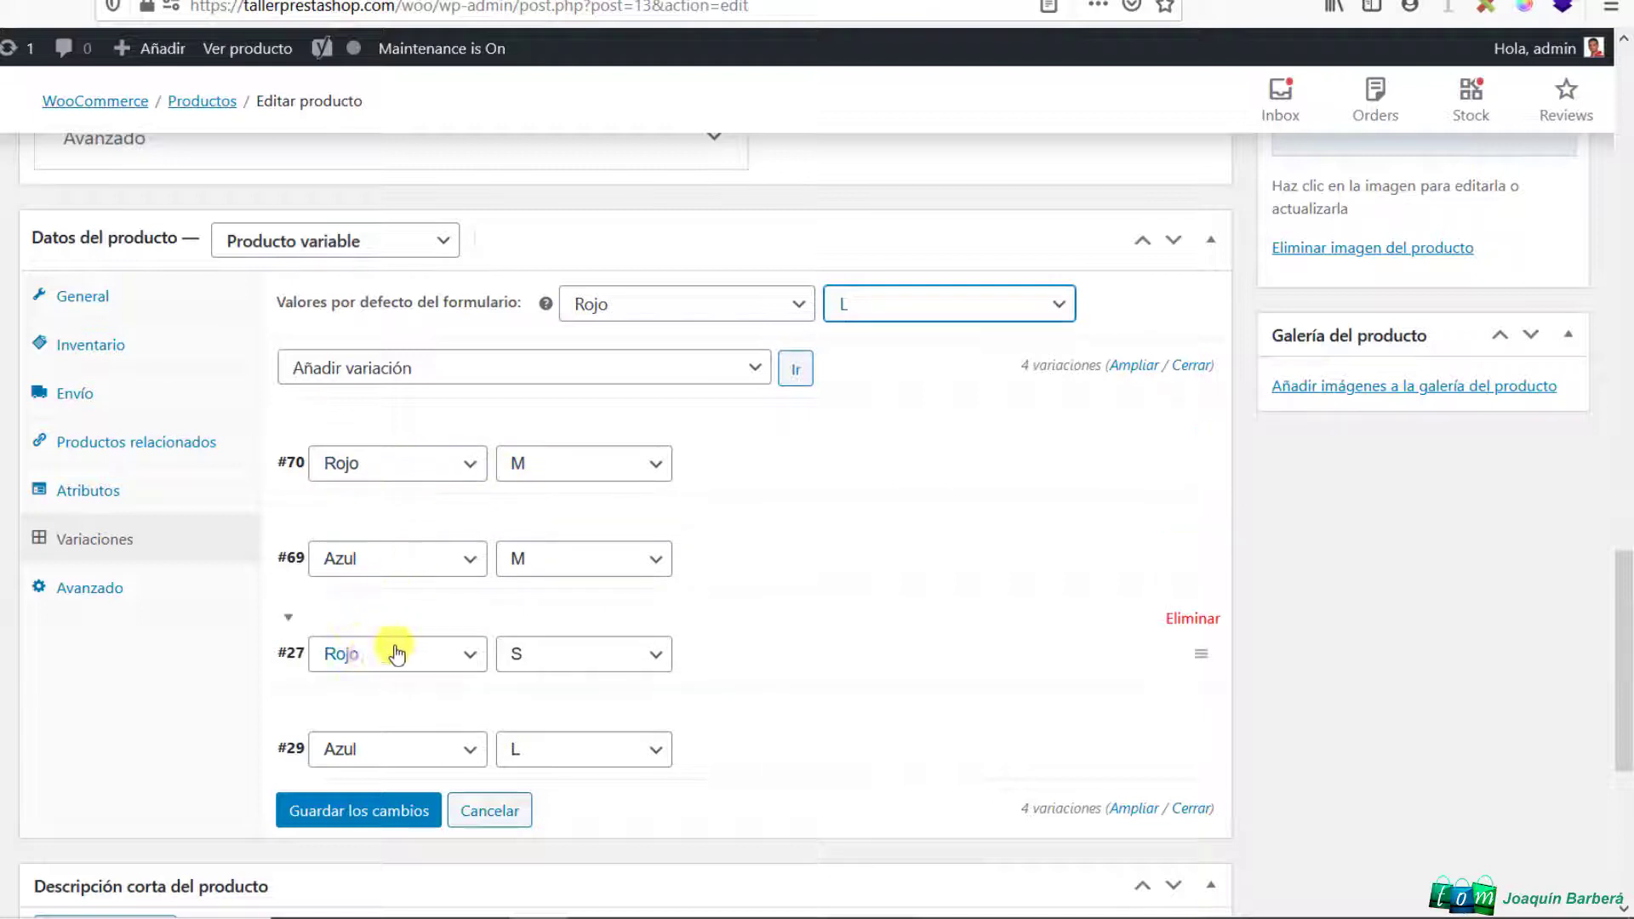
click(883, 317)
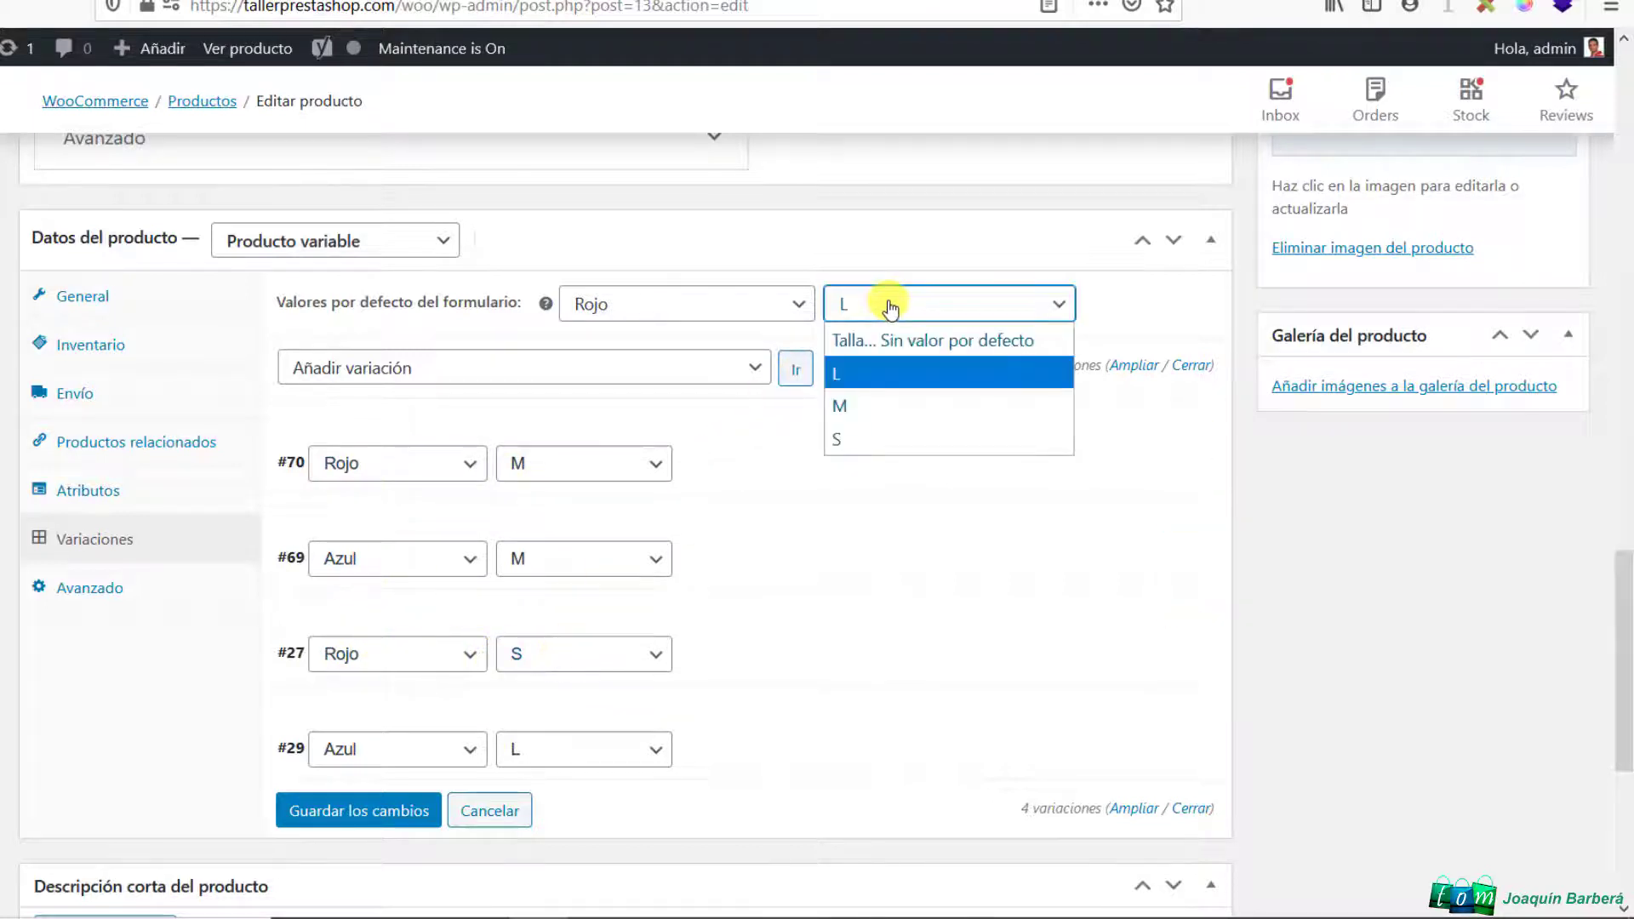
click(844, 435)
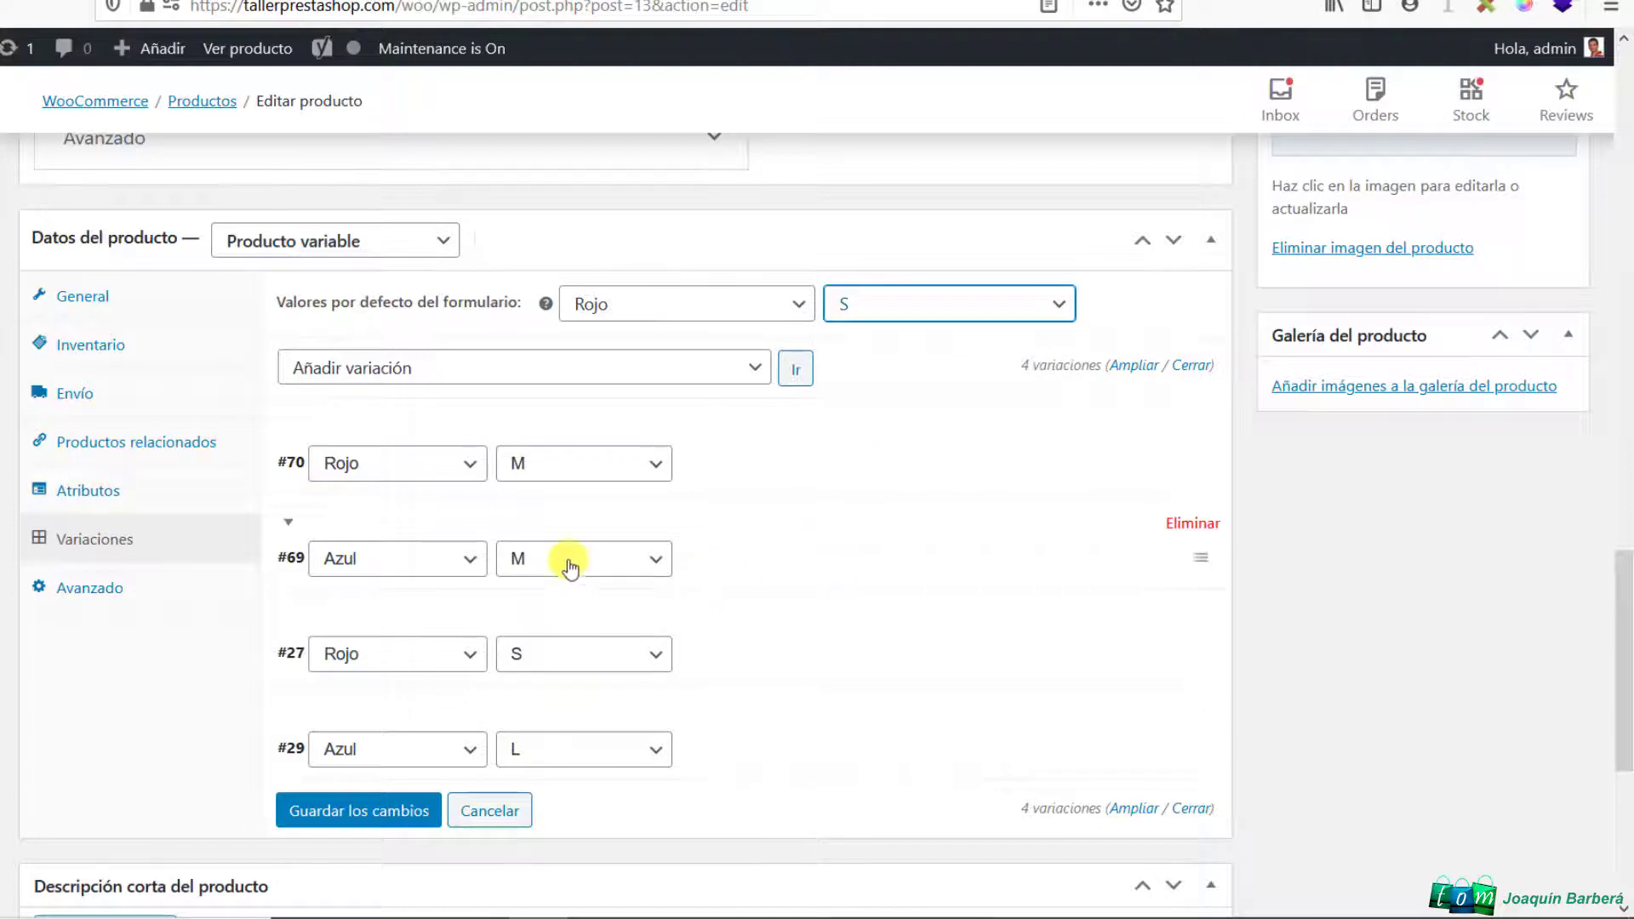
click(332, 816)
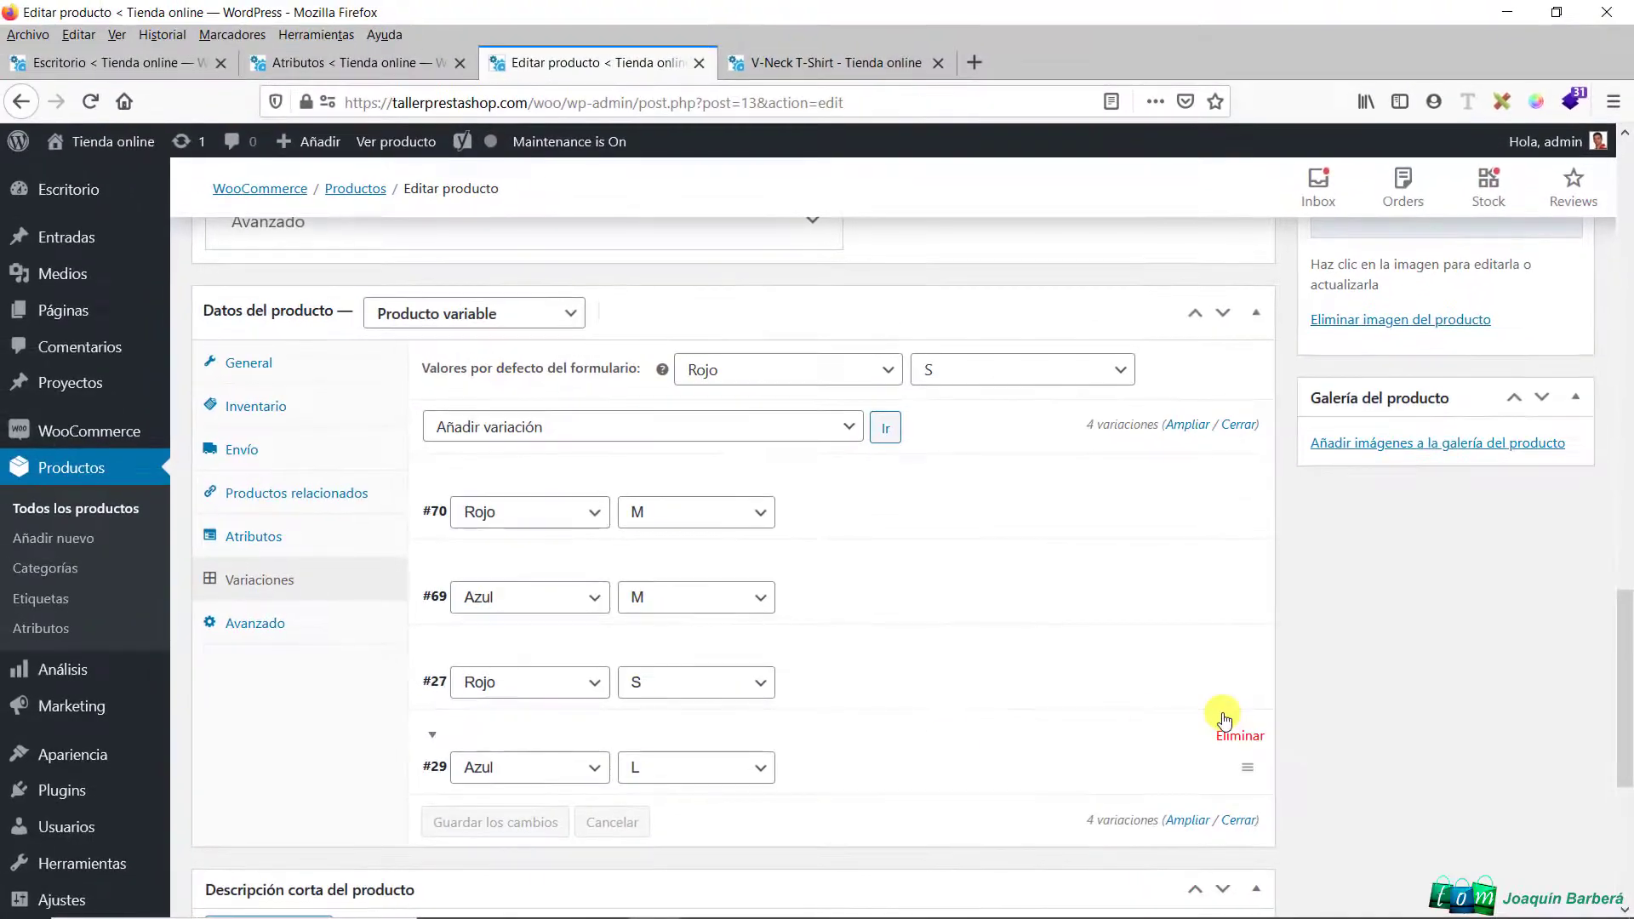
Update the V-Neck T-Shirt product and open a preview of the changes
scroll(1171, 693, up, 4)
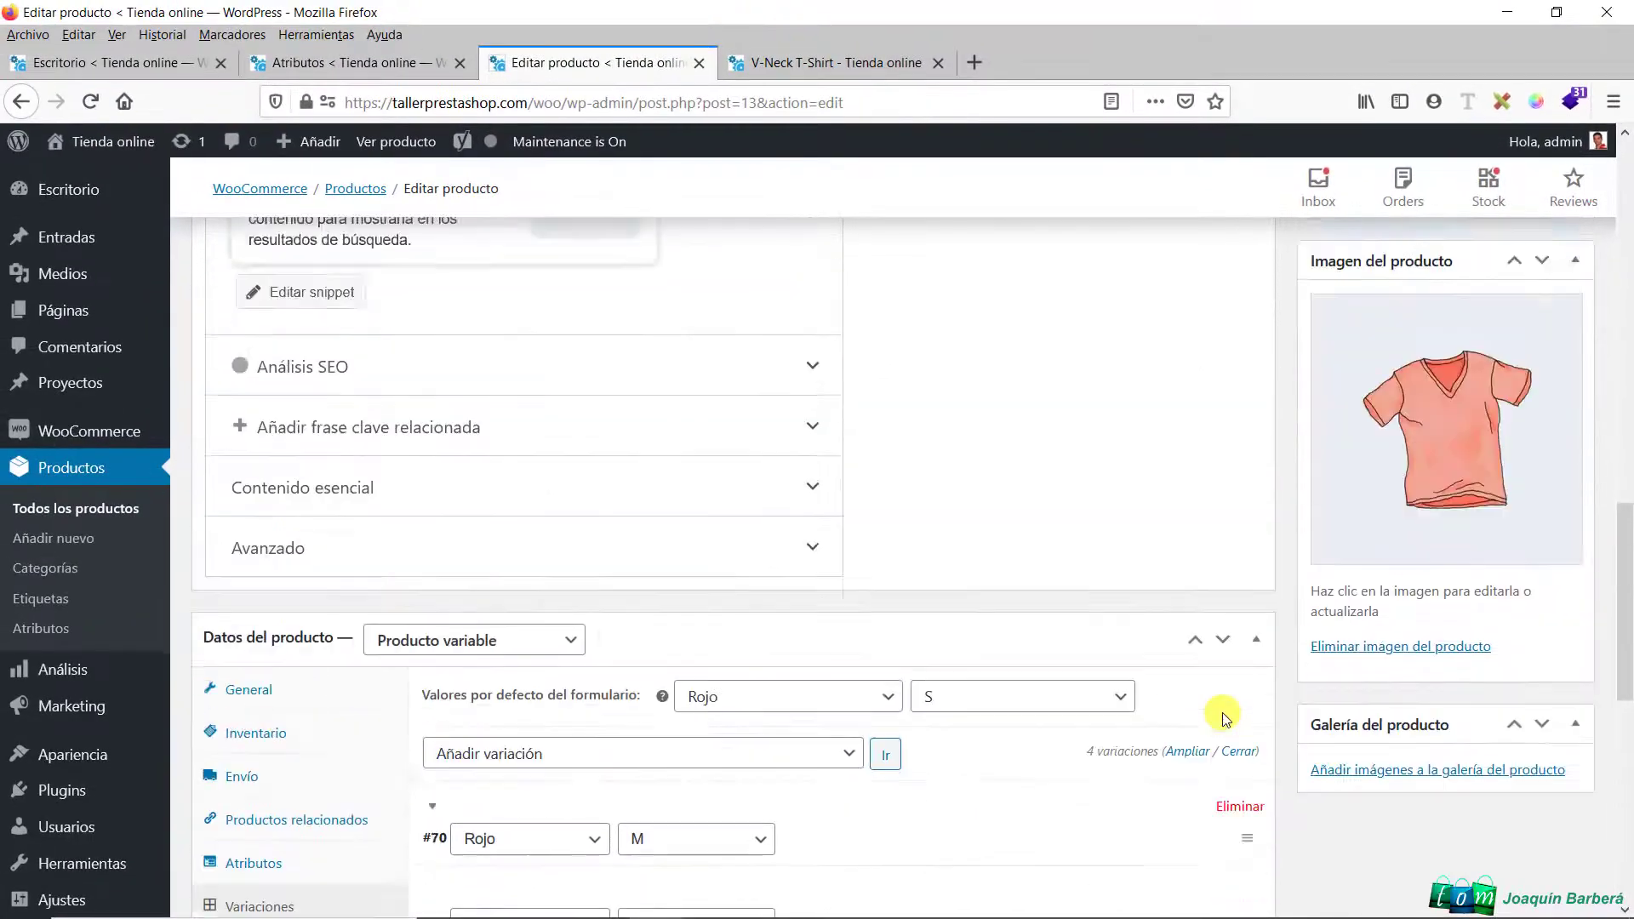
scroll(1222, 714, up, 10)
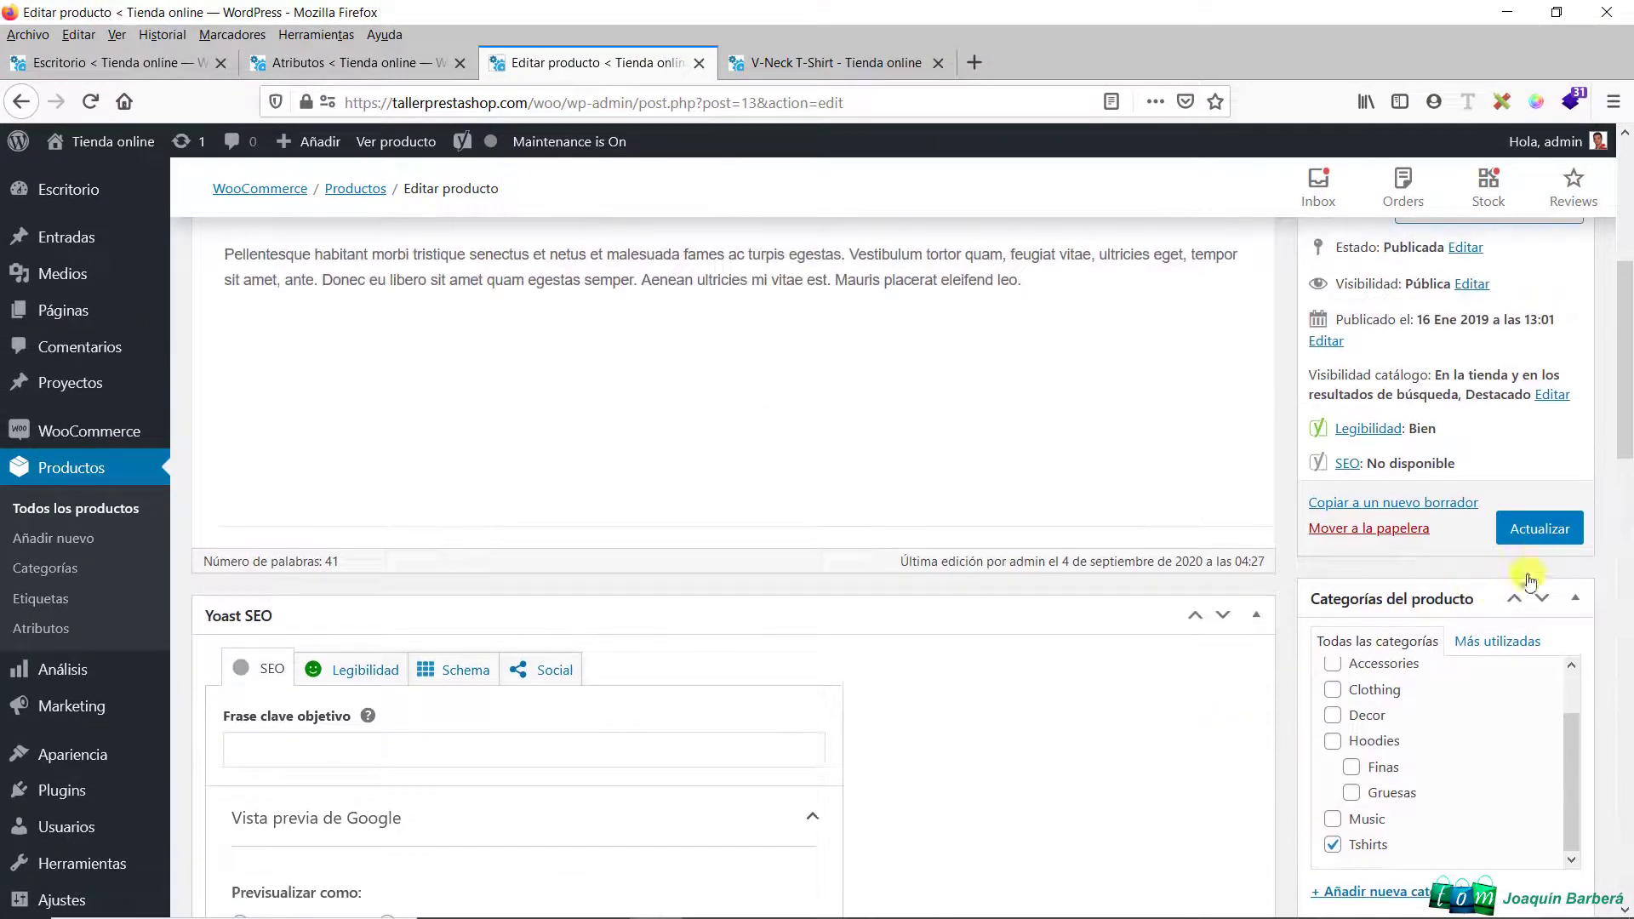
click(1539, 529)
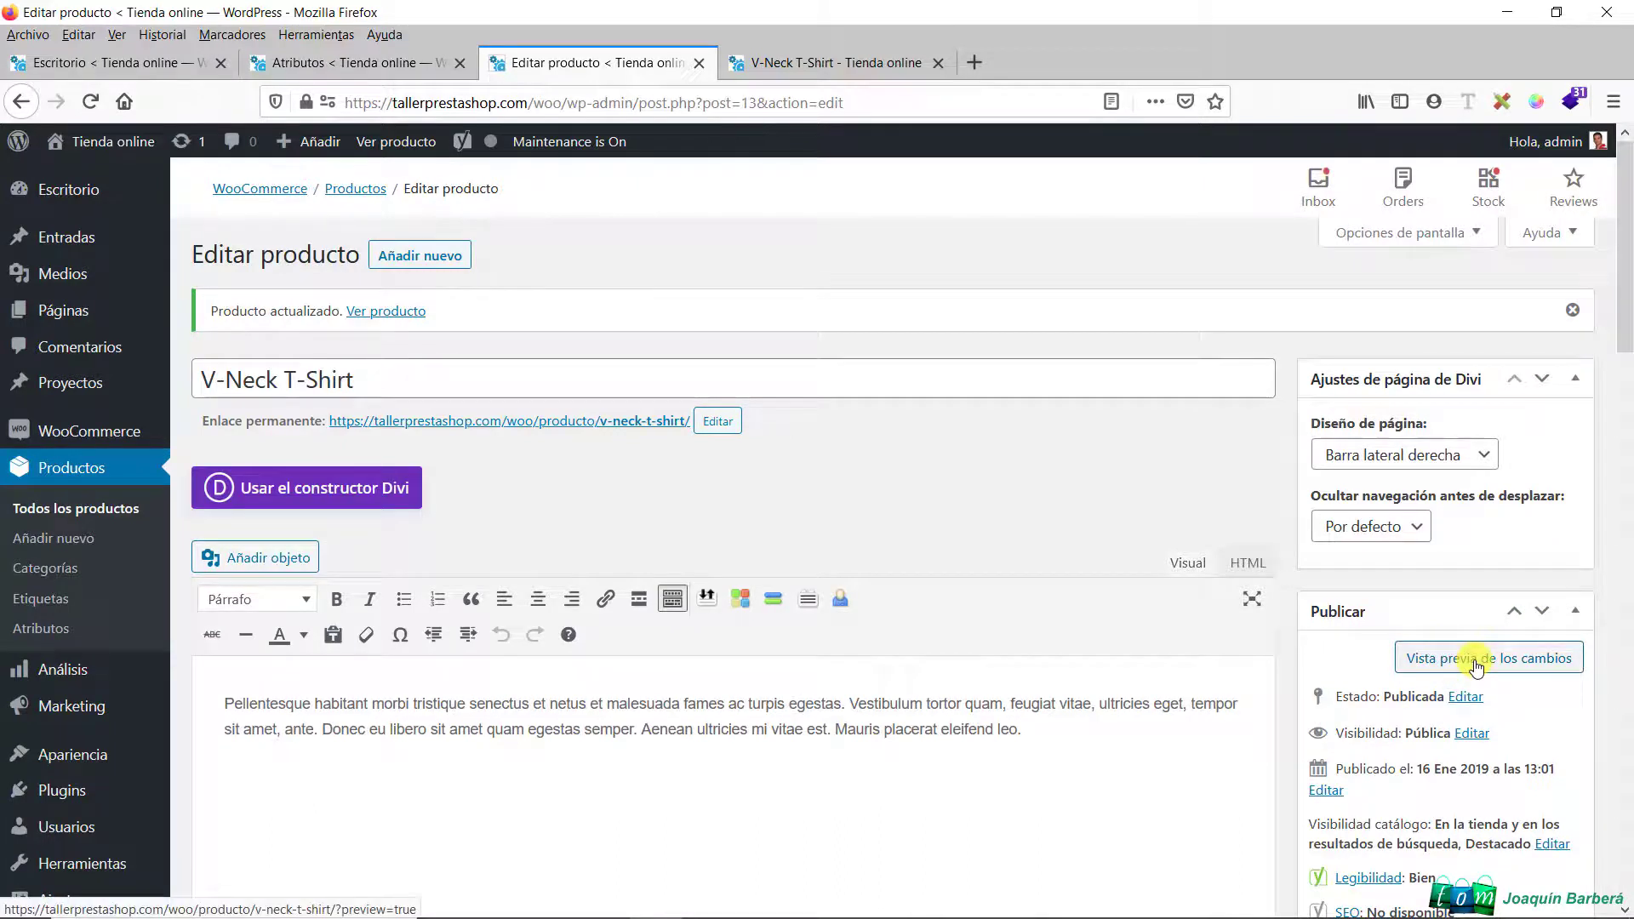
click(1477, 668)
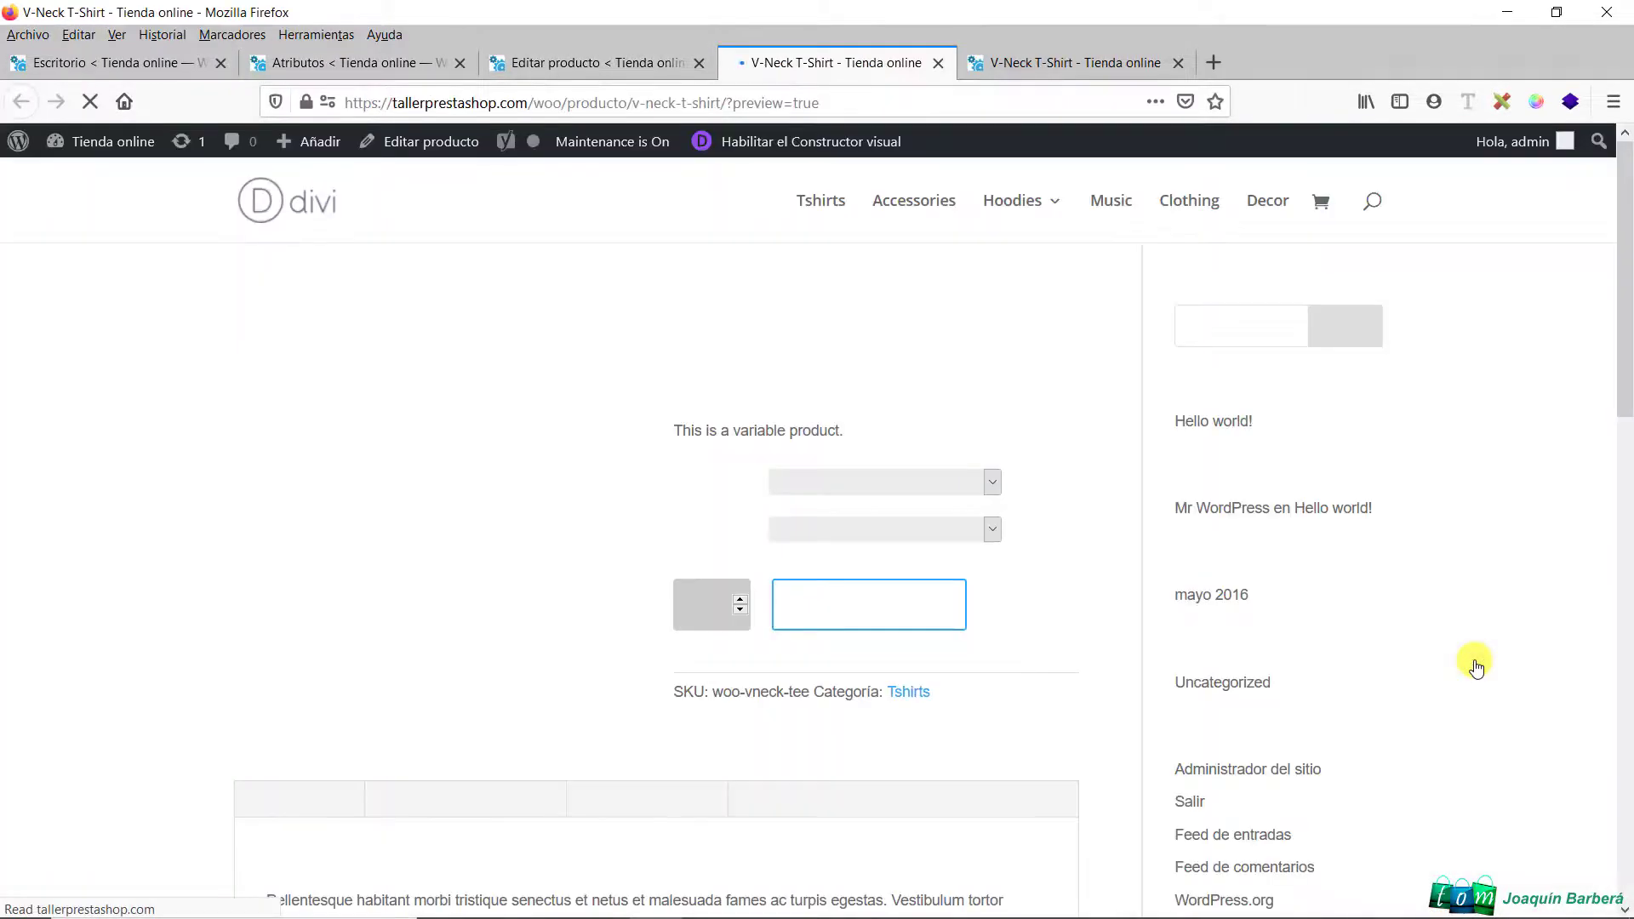